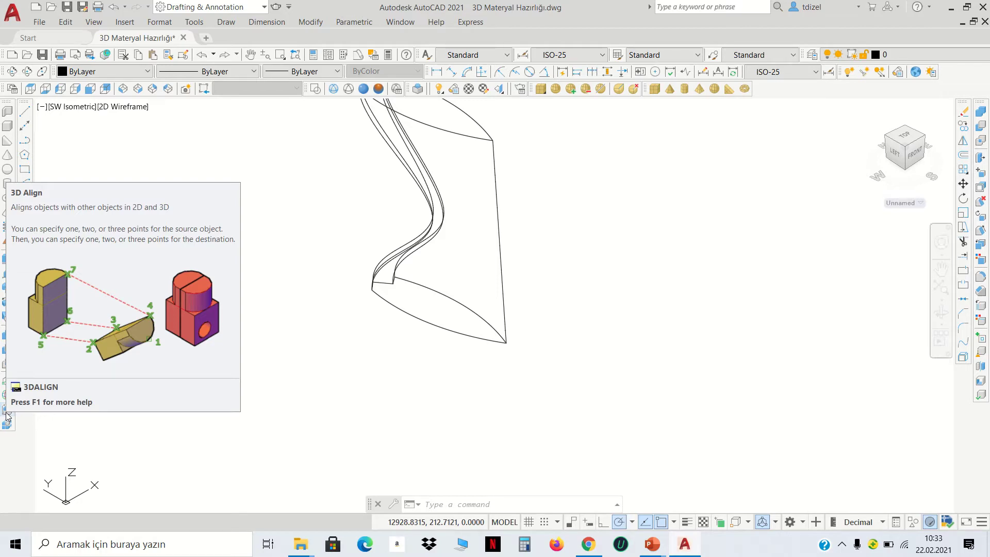
# Zoom and pan to the row of 3D objects with the two cut-out boxes
pyautogui.scroll(-5, 247, 344)
pyautogui.scroll(-3, 484, 322)
pyautogui.scroll(-3, 484, 322)
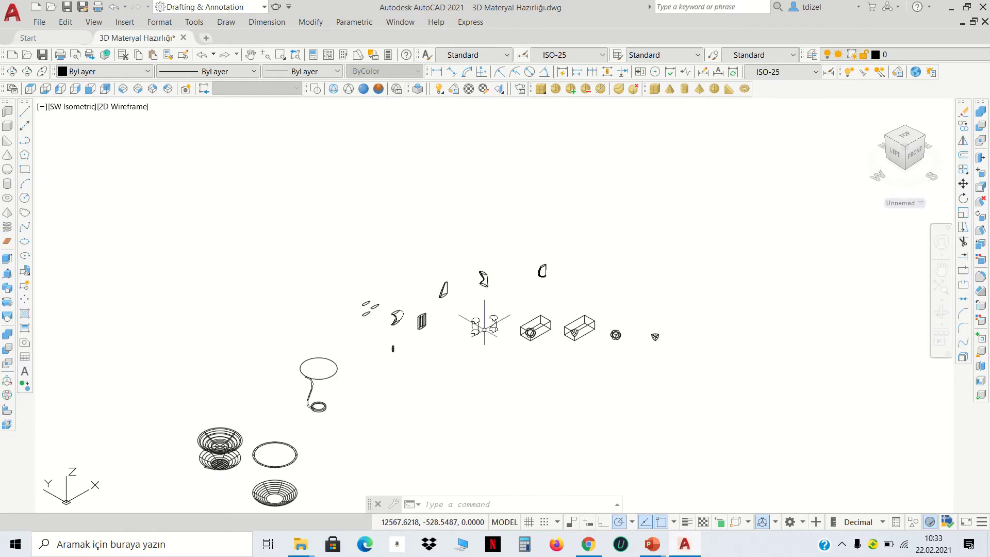
pyautogui.moveTo(484, 322); pyautogui.dragTo(441, 187, button='middle')
pyautogui.scroll(2, 392, 232)
pyautogui.scroll(2, 381, 258)
pyautogui.scroll(2, 373, 270)
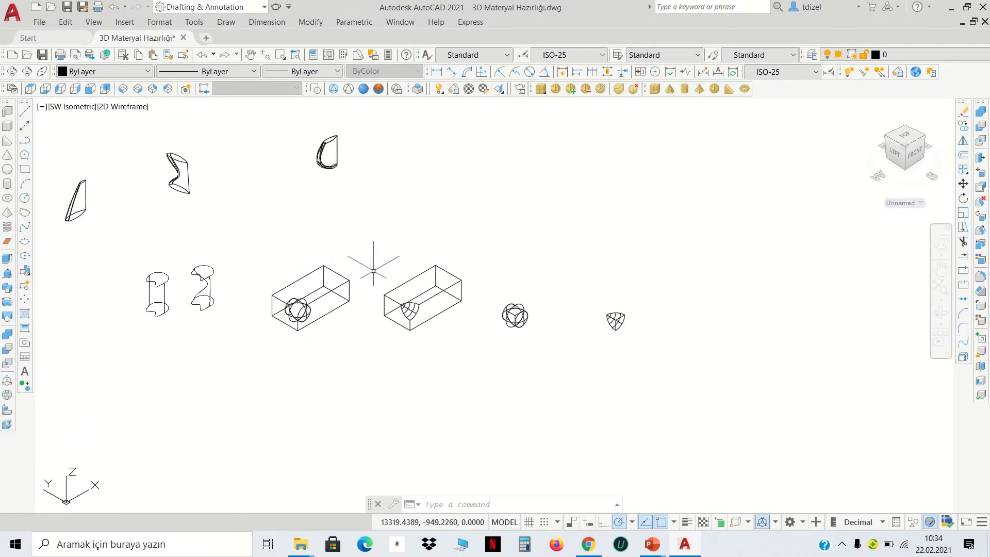
pyautogui.scroll(1, 342, 302)
pyautogui.scroll(2, 255, 320)
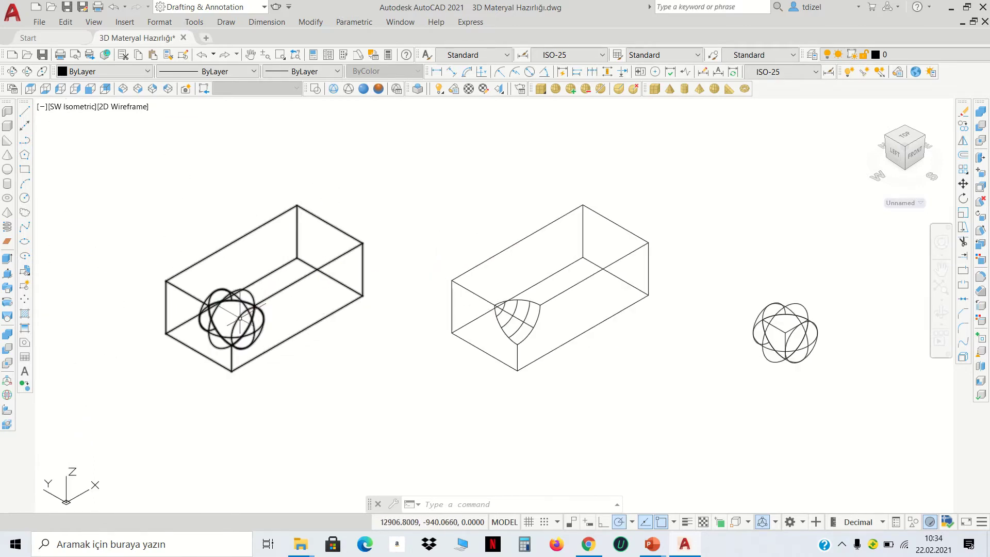
pyautogui.moveTo(240, 318); pyautogui.dragTo(371, 326, button='middle')
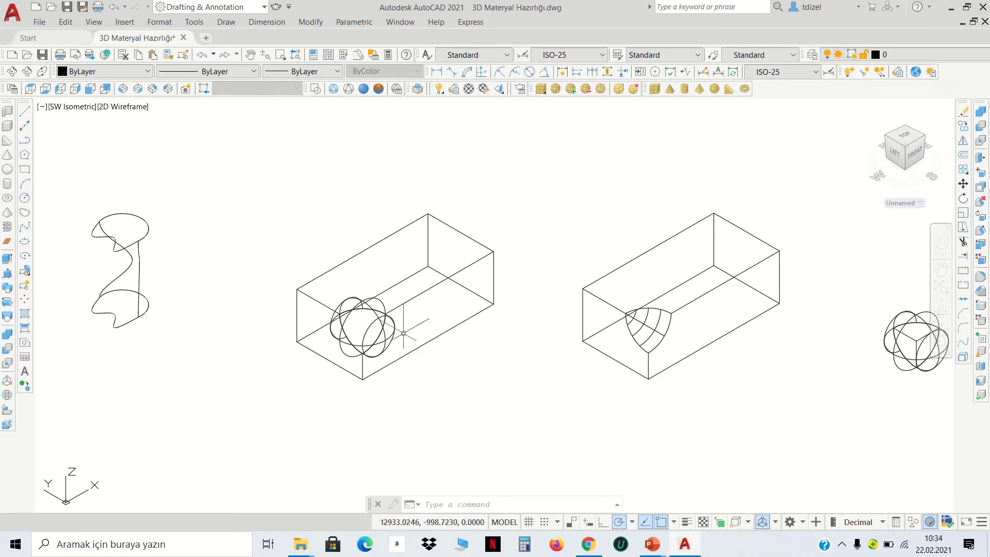
# Preview Conceptual shading, return to 2D Wireframe, and window-select the right box
pyautogui.click(377, 90)
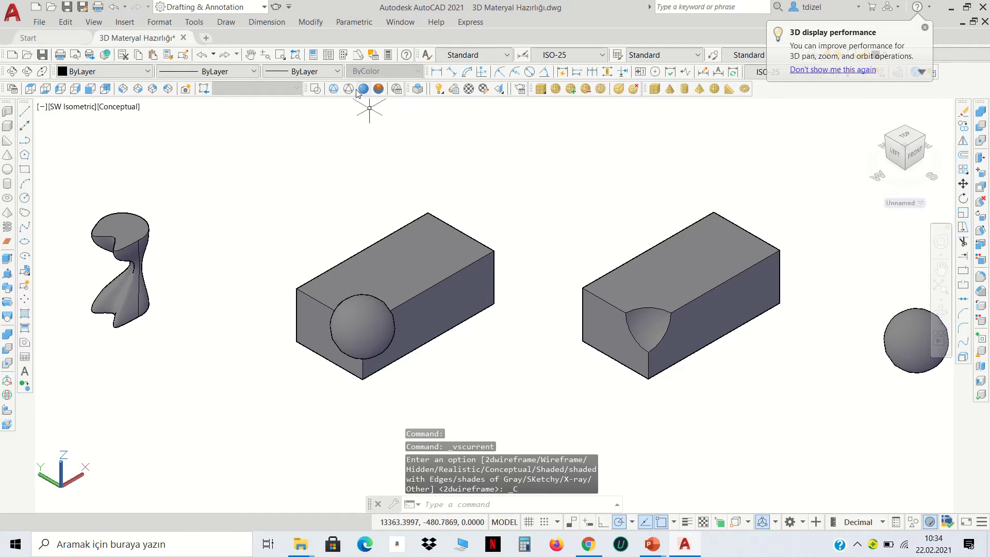
pyautogui.click(320, 89)
pyautogui.click(723, 289)
pyautogui.click(693, 283)
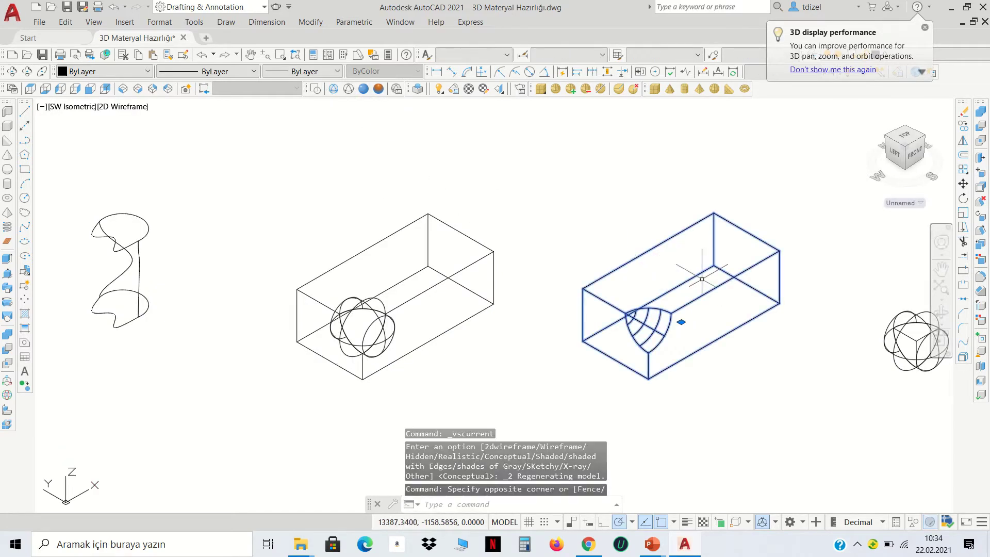
pyautogui.scroll(-2, 753, 295)
pyautogui.moveTo(753, 295); pyautogui.dragTo(601, 286, button='middle')
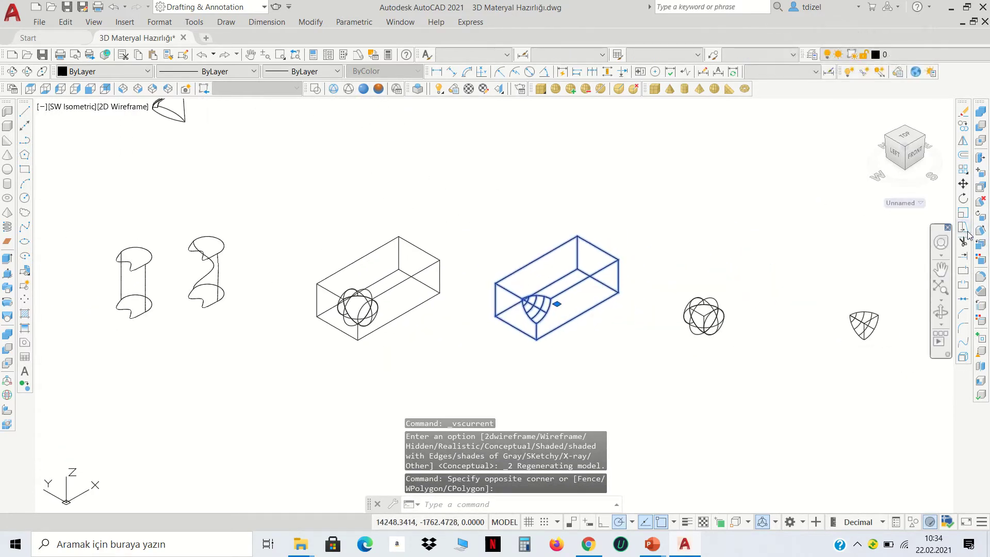
# 3D-rotate the right box twice, the second time about the vertical axis
pyautogui.click(8, 395)
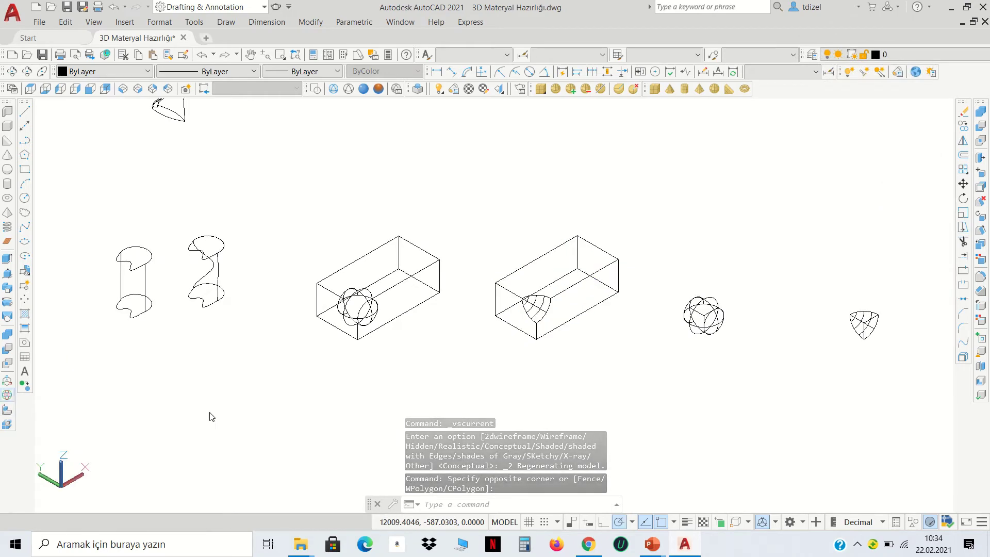
pyautogui.click(584, 291)
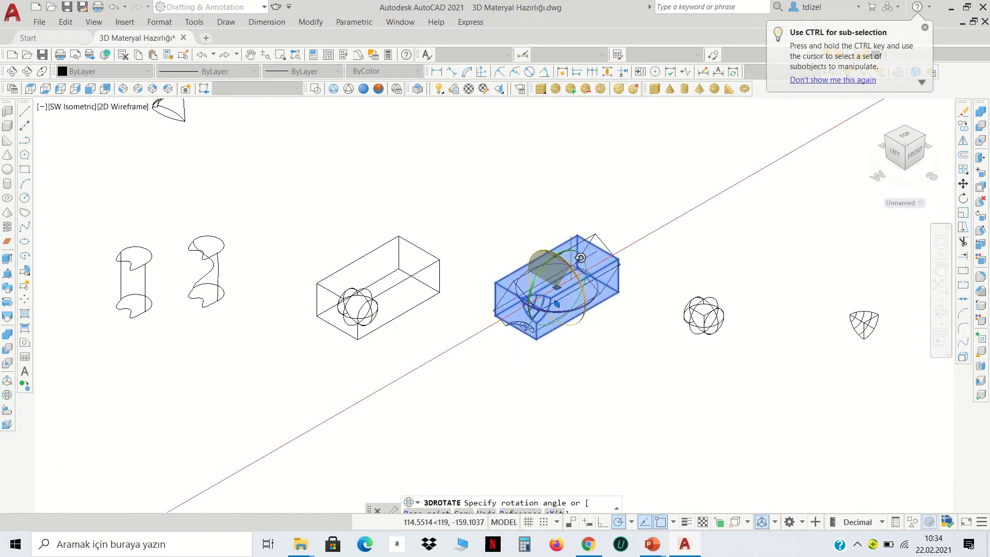
pyautogui.click(610, 283)
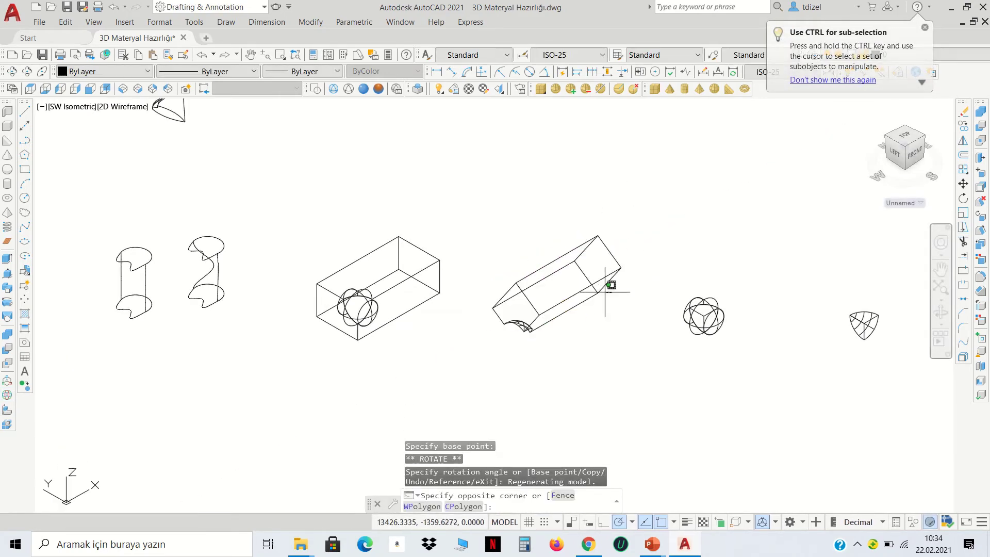
pyautogui.click(7, 395)
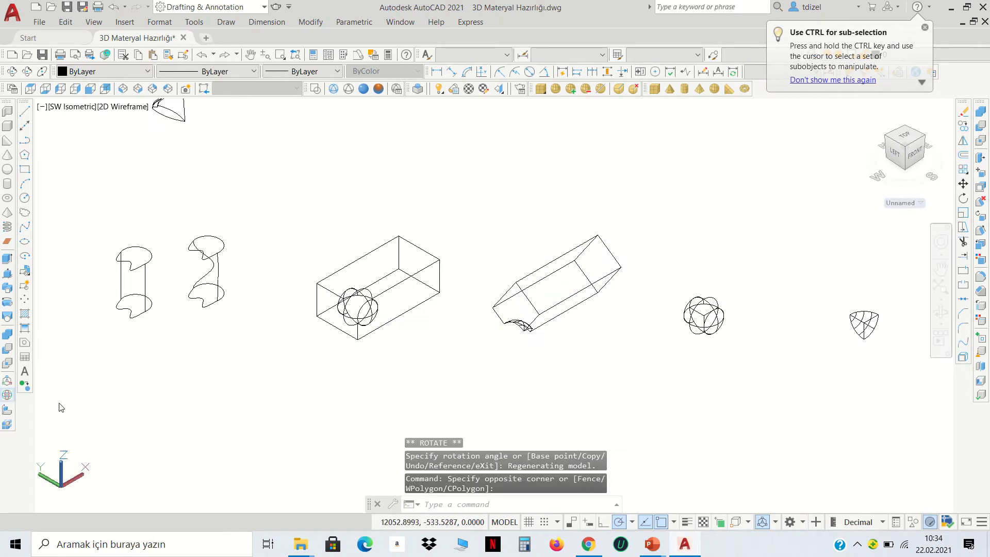
pyautogui.click(555, 312)
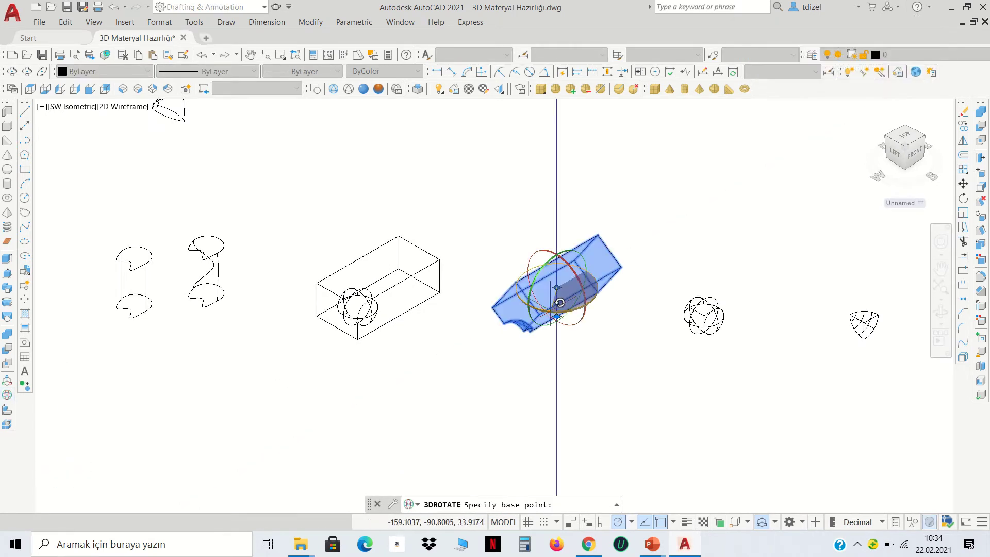
pyautogui.click(289, 282)
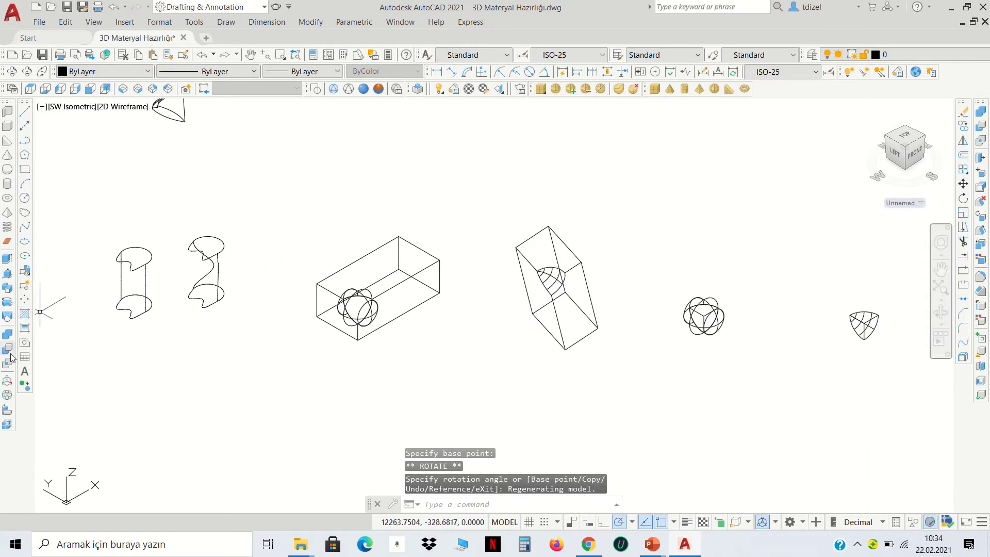
# Tilt the reselected box upright about another axis, then shade the drawing Conceptual
pyautogui.click(7, 395)
pyautogui.click(588, 293)
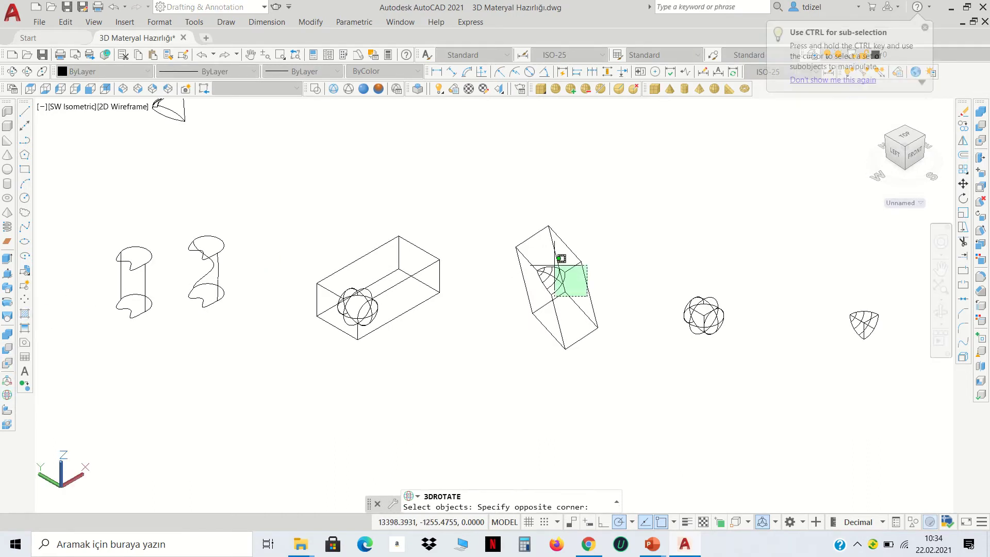
pyautogui.click(553, 242)
pyautogui.press('Return')
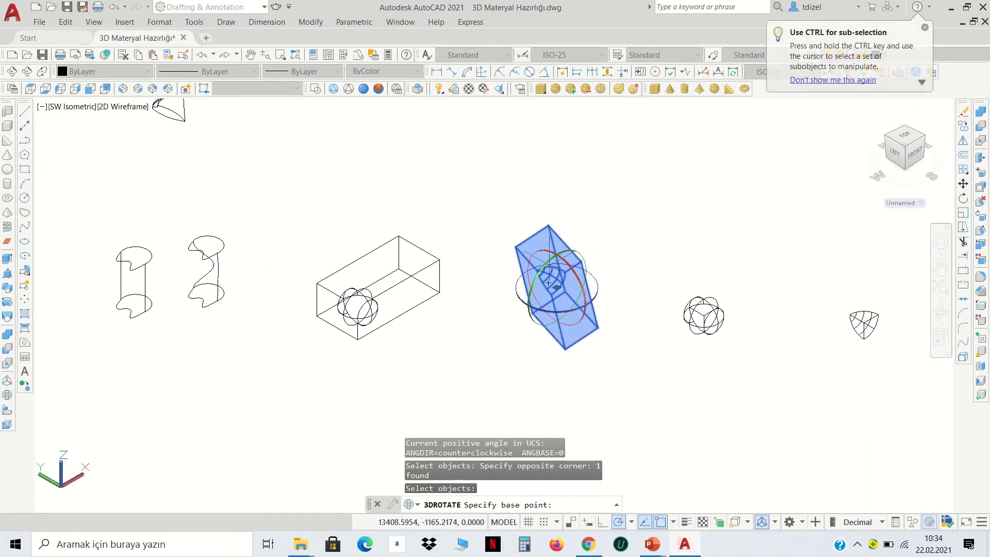
pyautogui.click(547, 283)
pyautogui.click(548, 266)
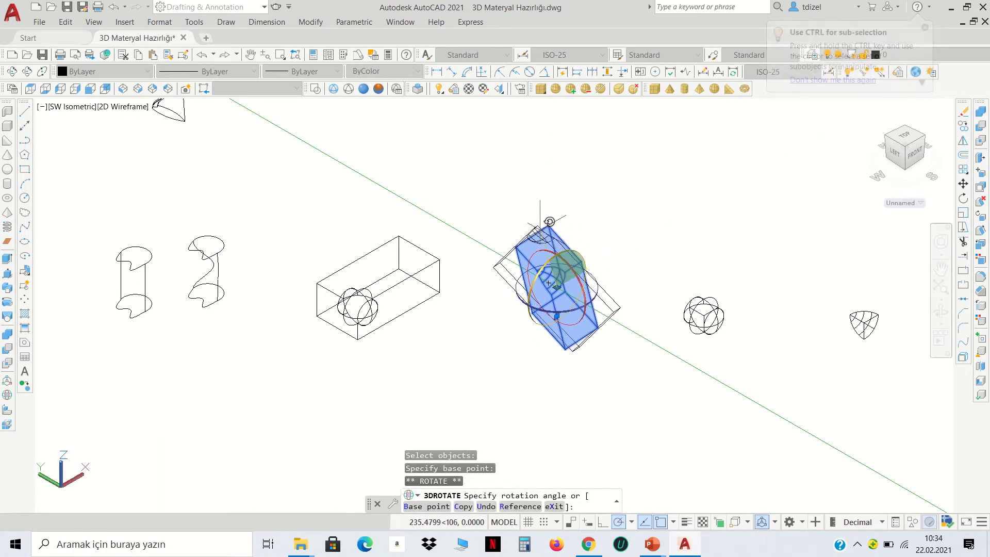
pyautogui.click(564, 214)
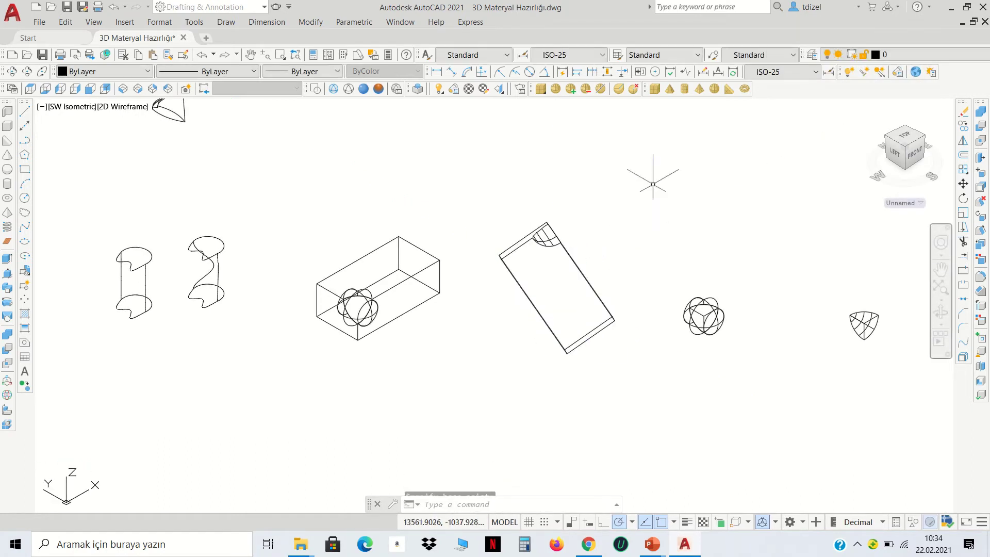
pyautogui.click(377, 90)
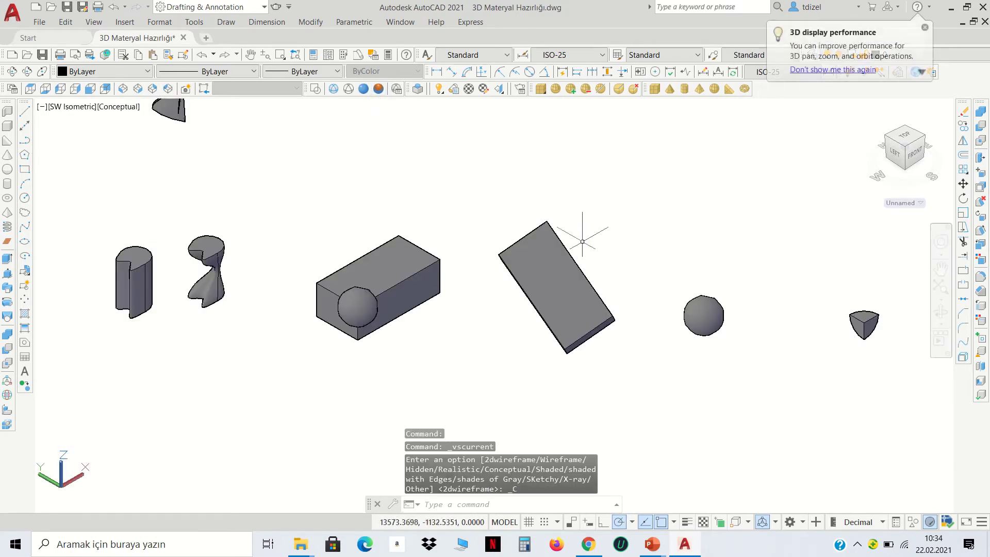
pyautogui.scroll(3, 562, 255)
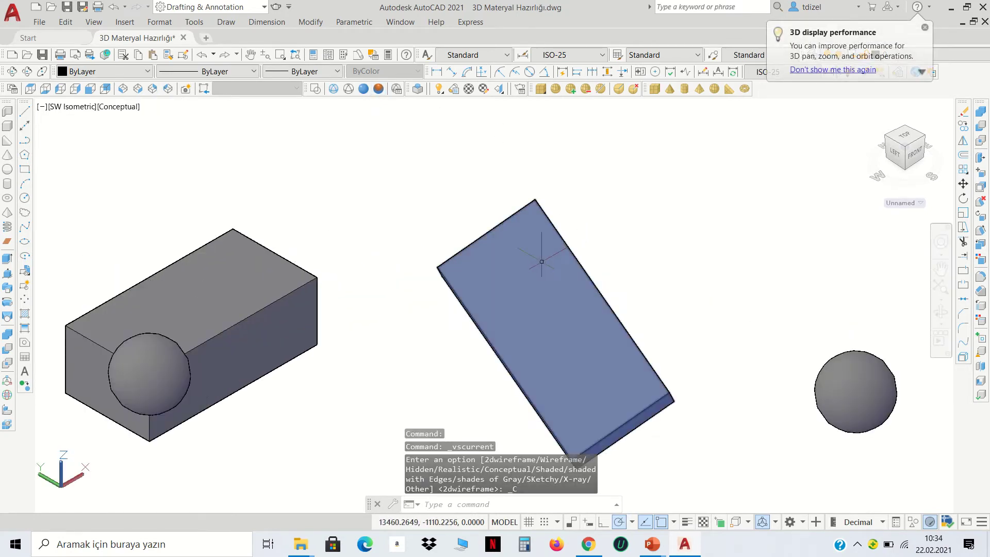
pyautogui.scroll(-2, 542, 268)
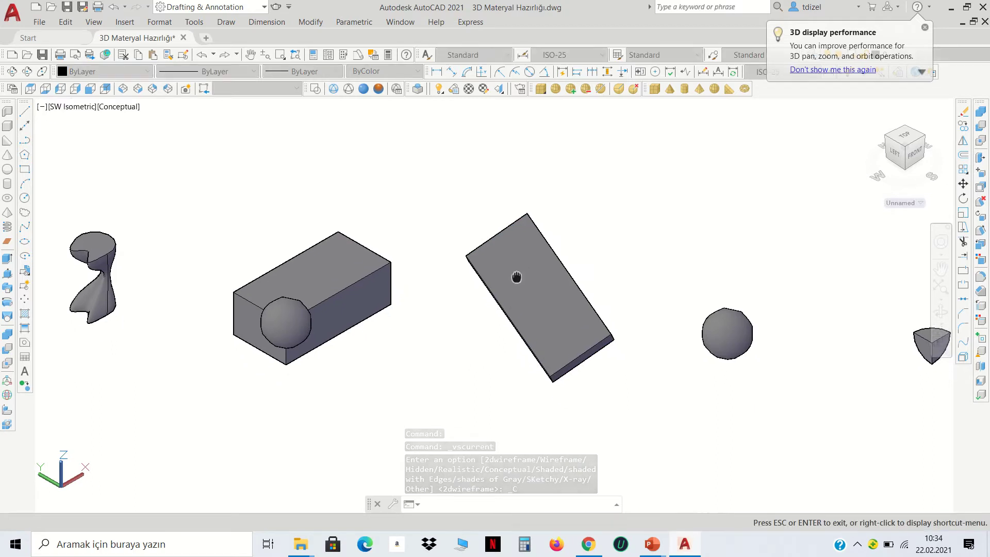
pyautogui.scroll(3, 515, 278)
pyautogui.scroll(-2, 527, 309)
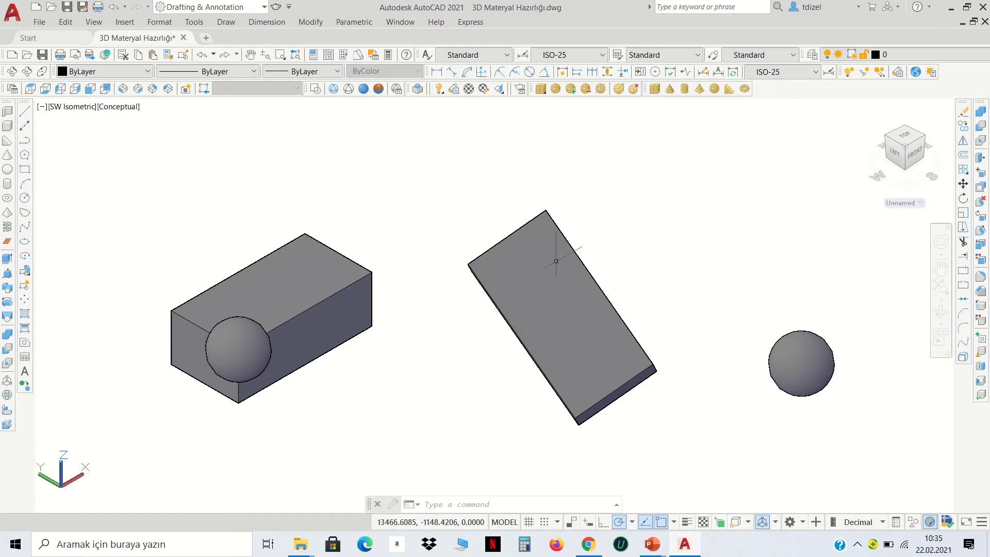
# 3D-align the tilted plate to the block, matching three plate corners to three block points
pyautogui.click(6, 412)
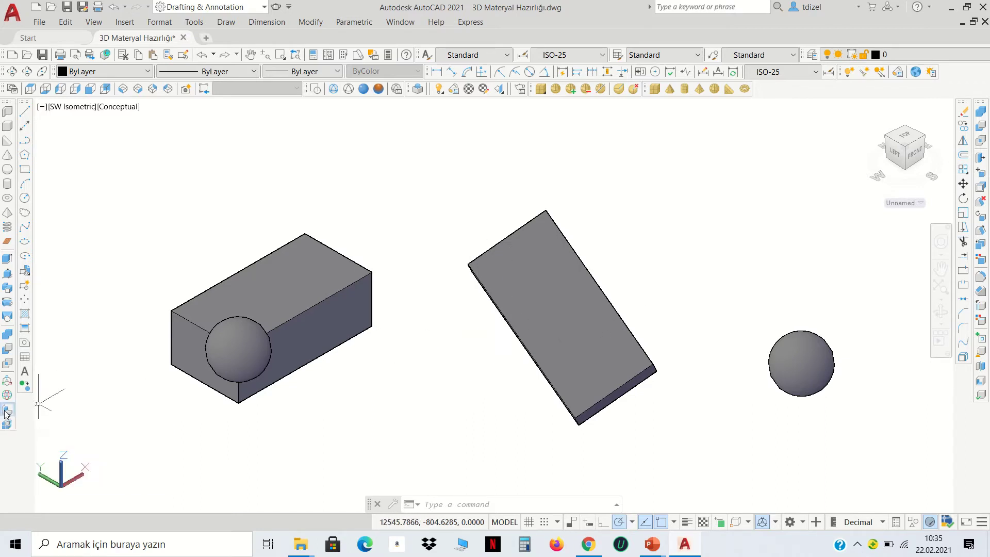
pyautogui.click(590, 328)
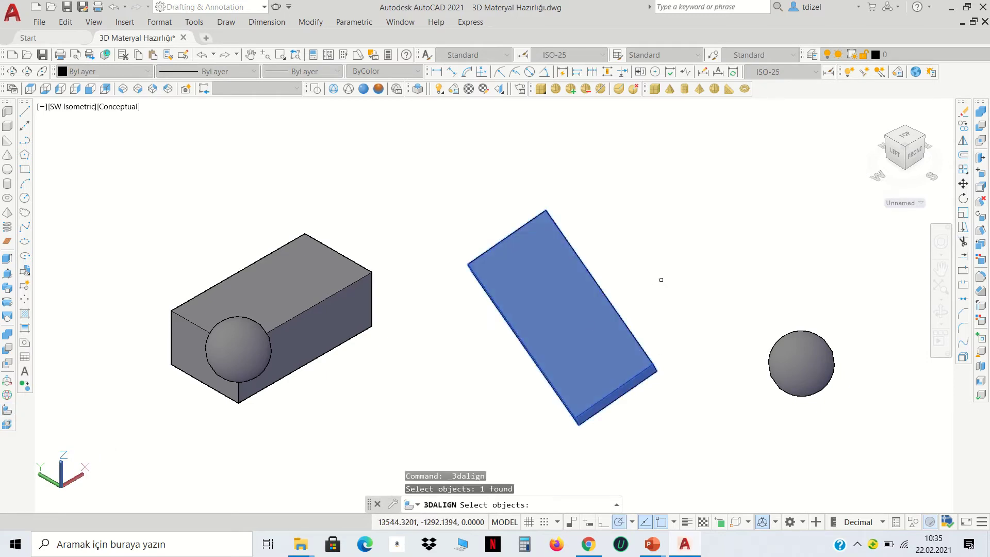
pyautogui.press('Return')
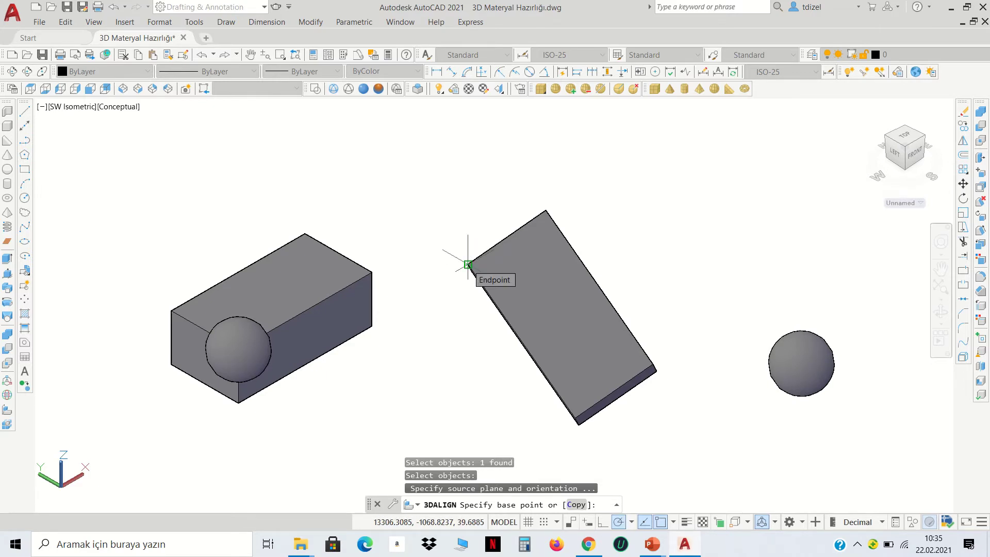
pyautogui.click(468, 265)
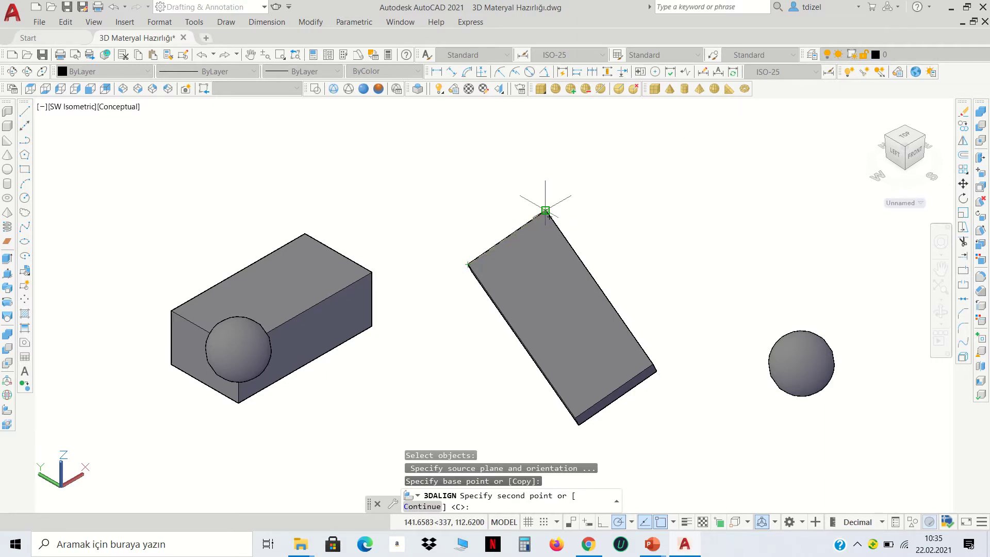
pyautogui.click(545, 211)
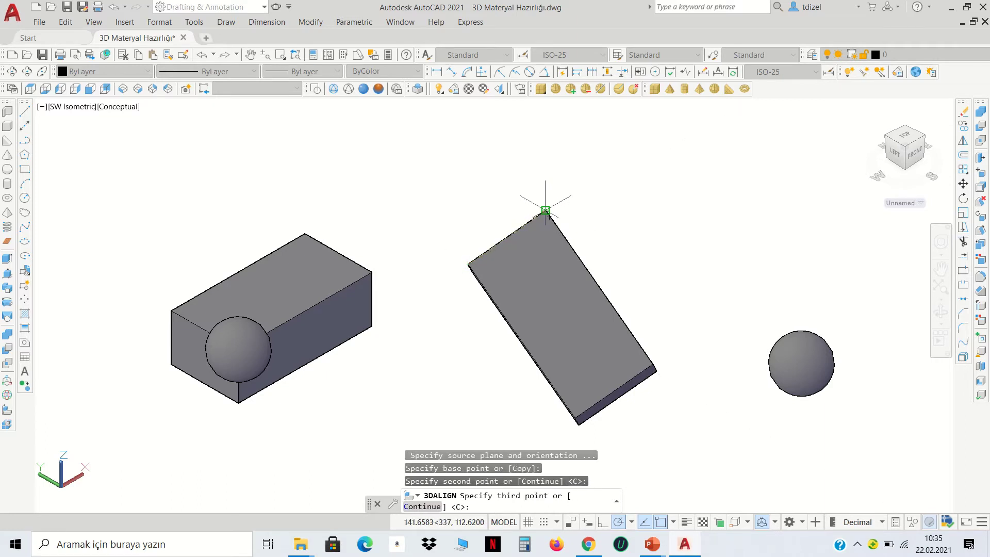
pyautogui.click(574, 418)
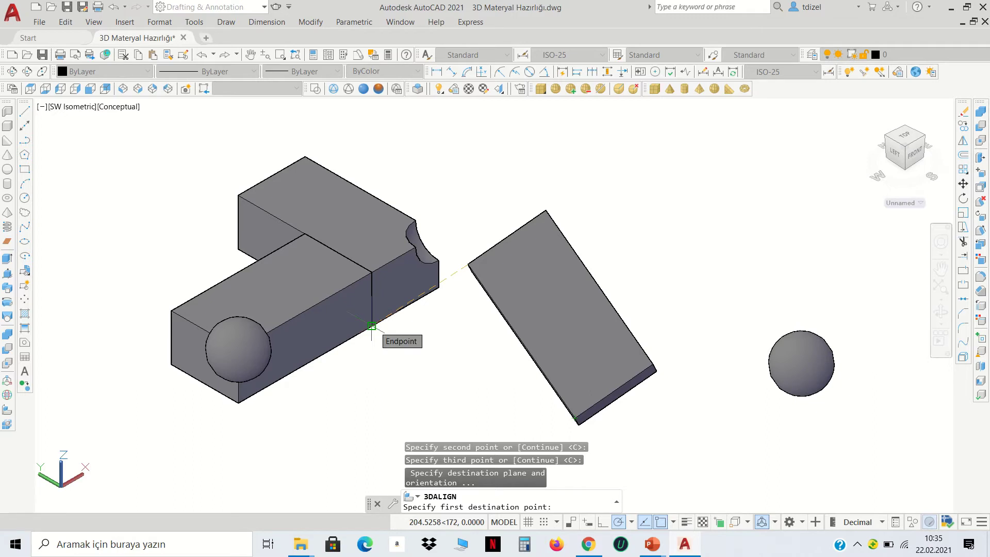
pyautogui.click(371, 325)
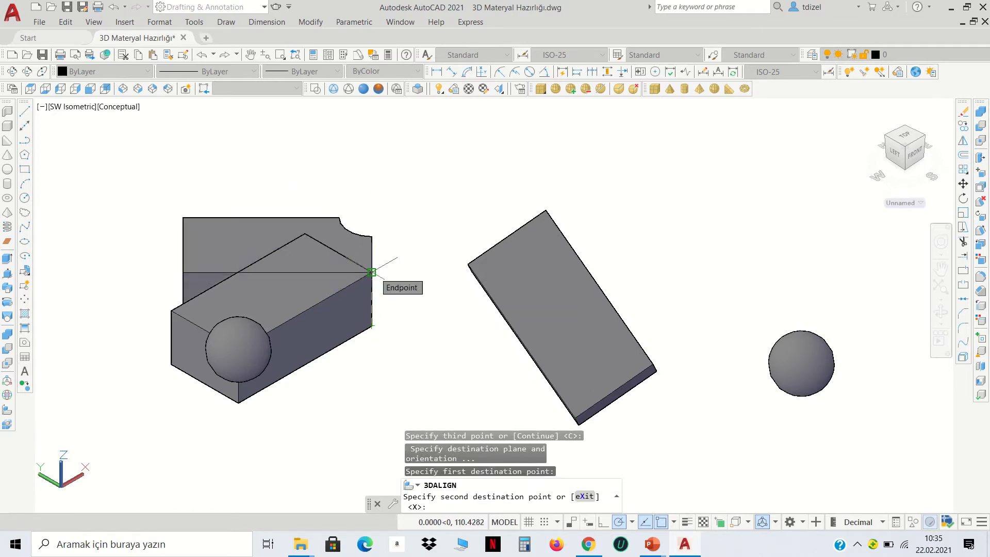
pyautogui.click(371, 271)
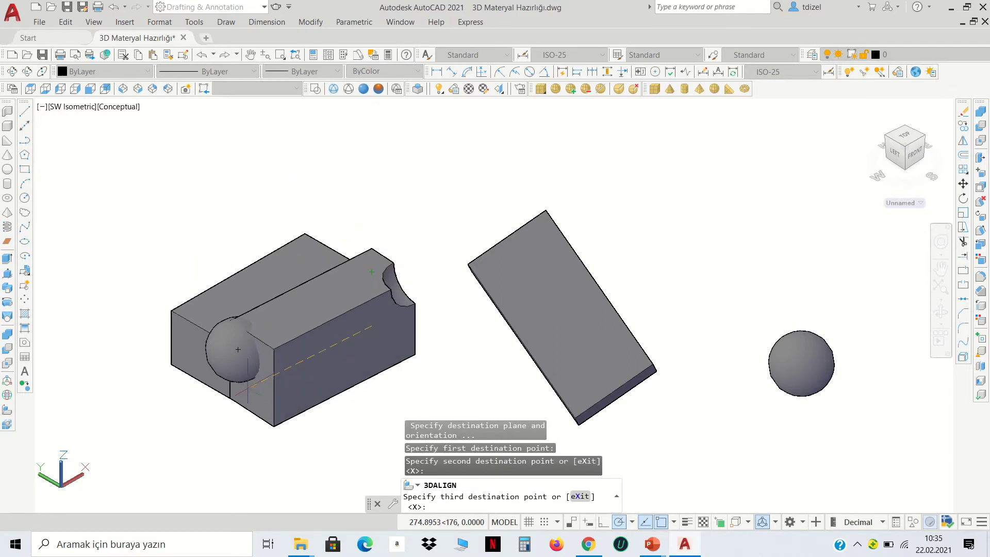
pyautogui.click(237, 401)
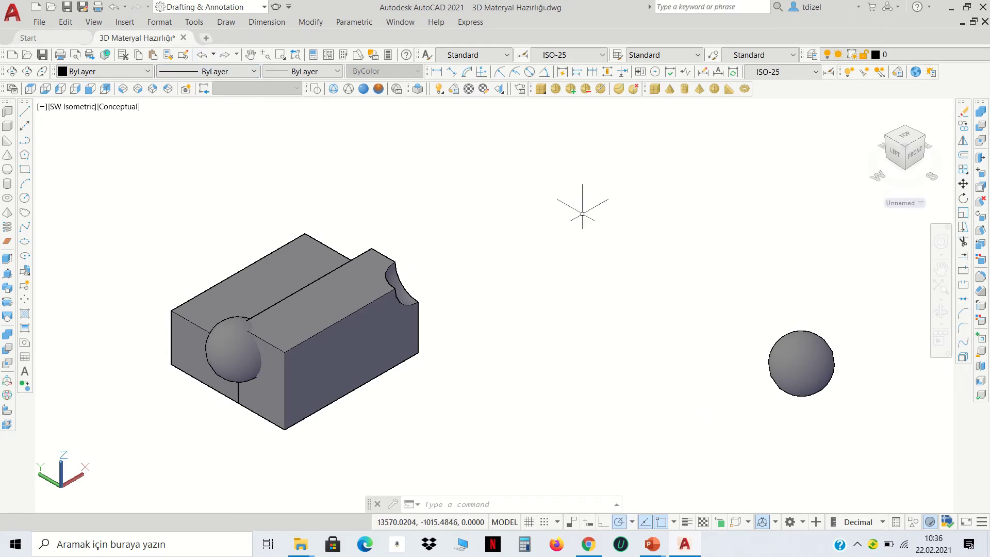
# Draw a new upright box solid in empty space from two base corners and a height
pyautogui.scroll(-3, 656, 249)
pyautogui.scroll(1, 622, 254)
pyautogui.scroll(3, 464, 291)
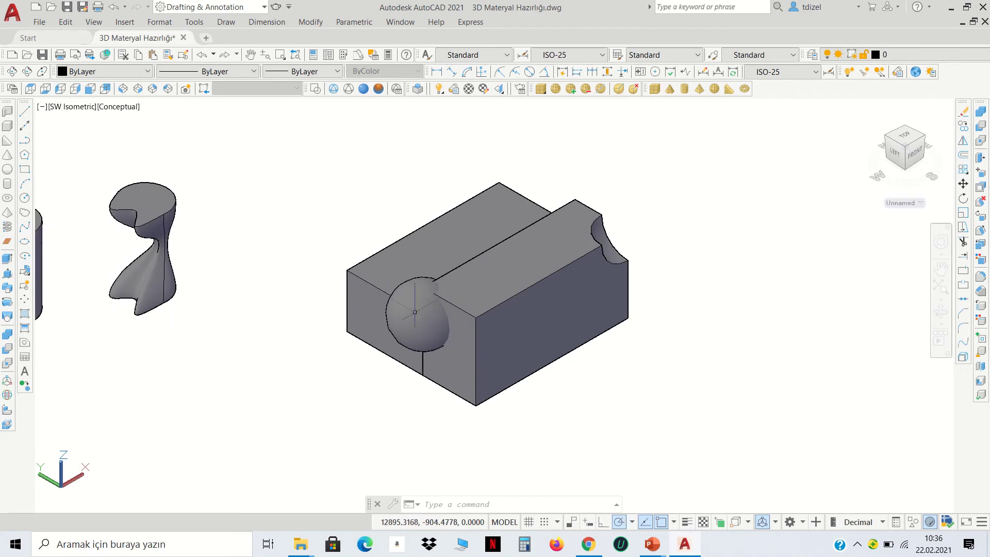
pyautogui.scroll(-2, 657, 328)
pyautogui.moveTo(733, 289)
pyautogui.mouseDown(button='middle')
pyautogui.moveTo(542, 365)
pyautogui.moveTo(459, 382)
pyautogui.mouseUp(button='middle')
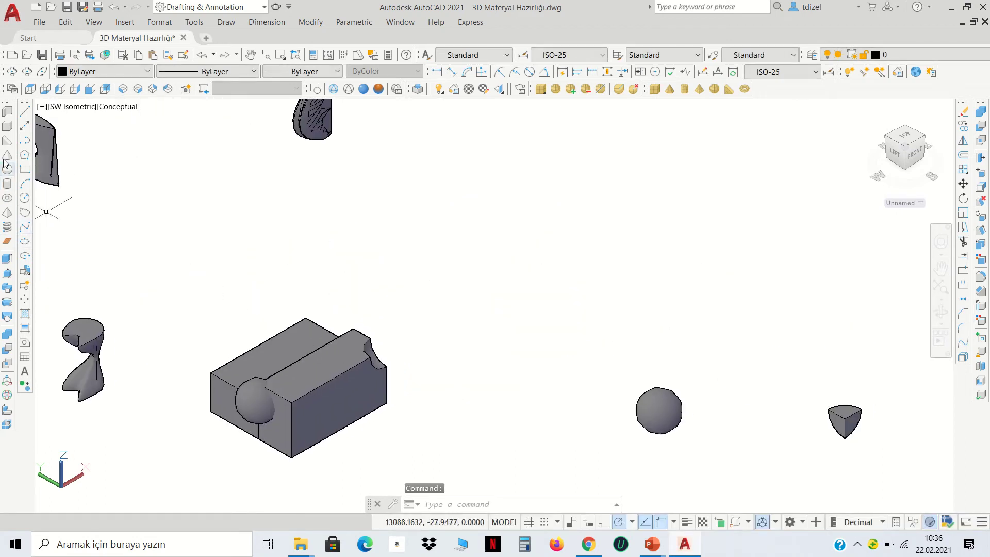
pyautogui.click(4, 128)
pyautogui.moveTo(530, 261)
pyautogui.mouseDown(button='middle')
pyautogui.moveTo(465, 335)
pyautogui.moveTo(437, 335)
pyautogui.mouseUp(button='middle')
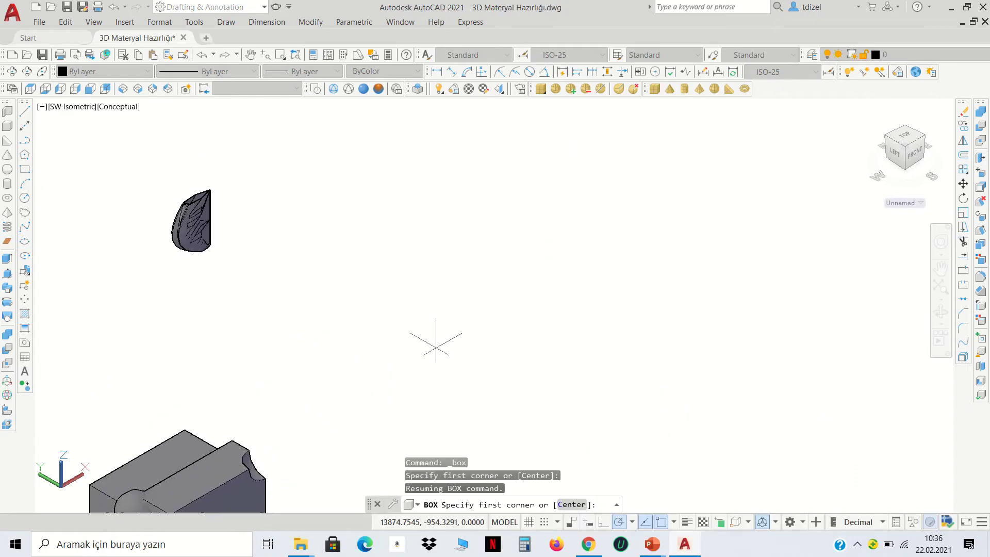
pyautogui.click(437, 335)
pyautogui.click(562, 239)
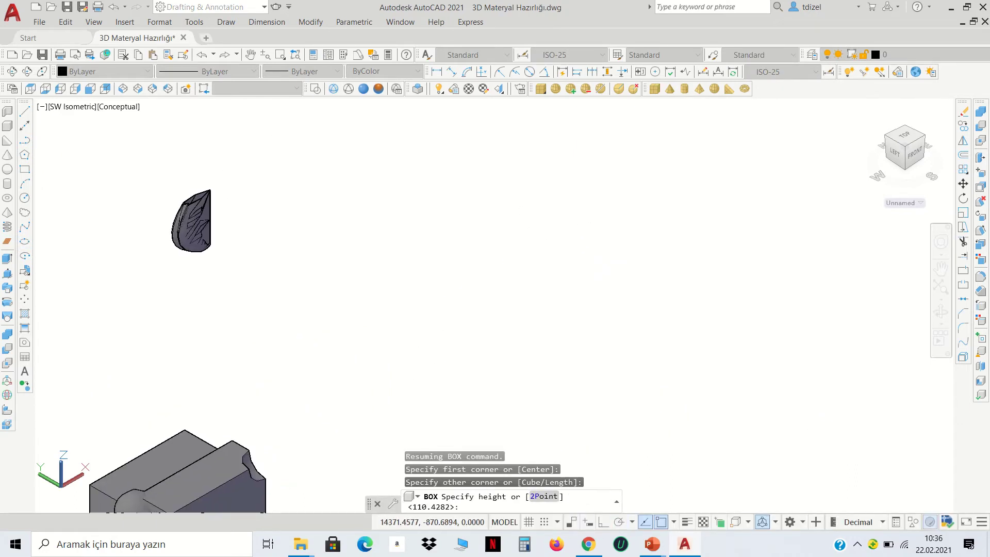
pyautogui.click(555, 153)
# Copy the new box and place the copy to its right
pyautogui.click(618, 265)
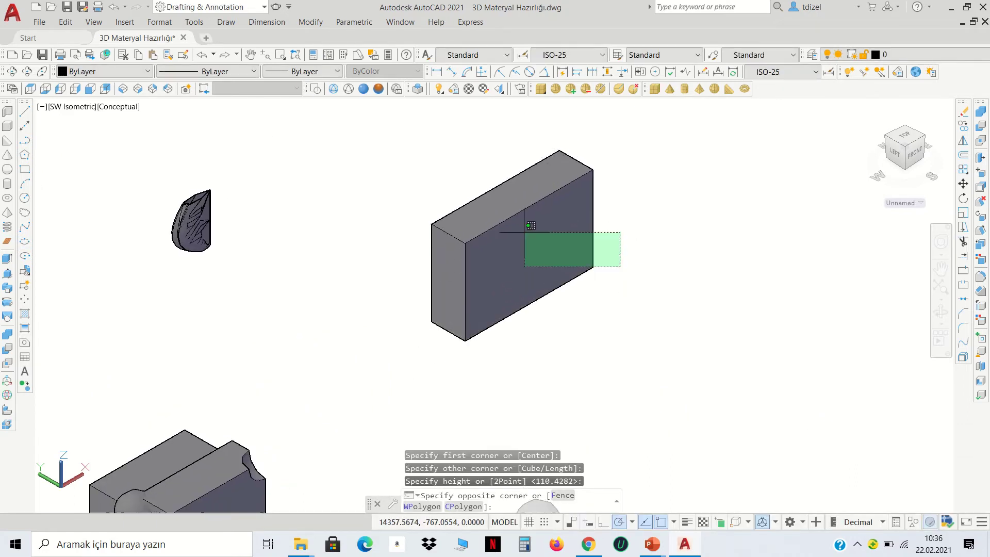
pyautogui.click(523, 232)
pyautogui.moveTo(640, 260); pyautogui.dragTo(523, 285, button='middle')
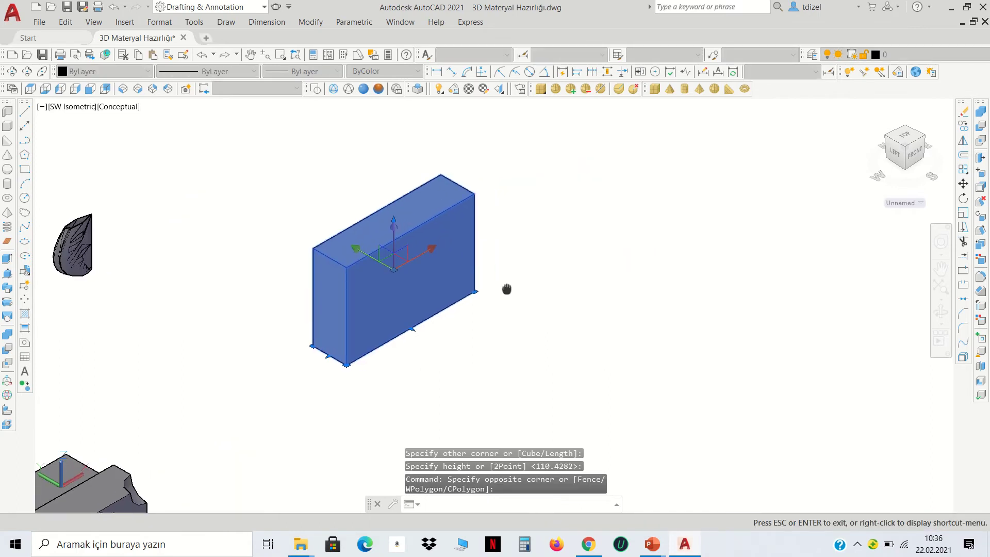
pyautogui.click(961, 127)
pyautogui.click(385, 271)
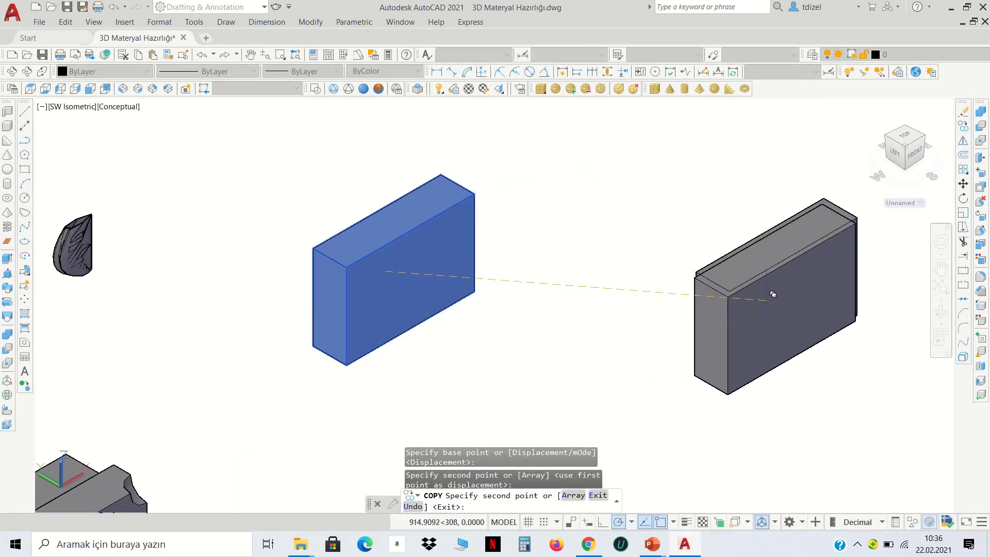
pyautogui.click(773, 295)
pyautogui.press('Return')
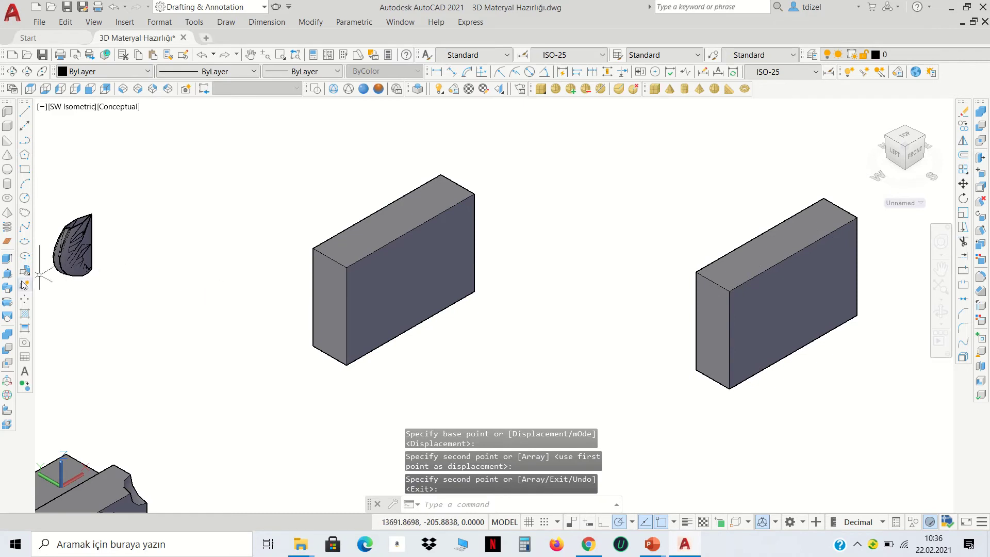
# Rotate the right-hand copy twice about gizmo axes so it lies tilted on its side
pyautogui.click(7, 395)
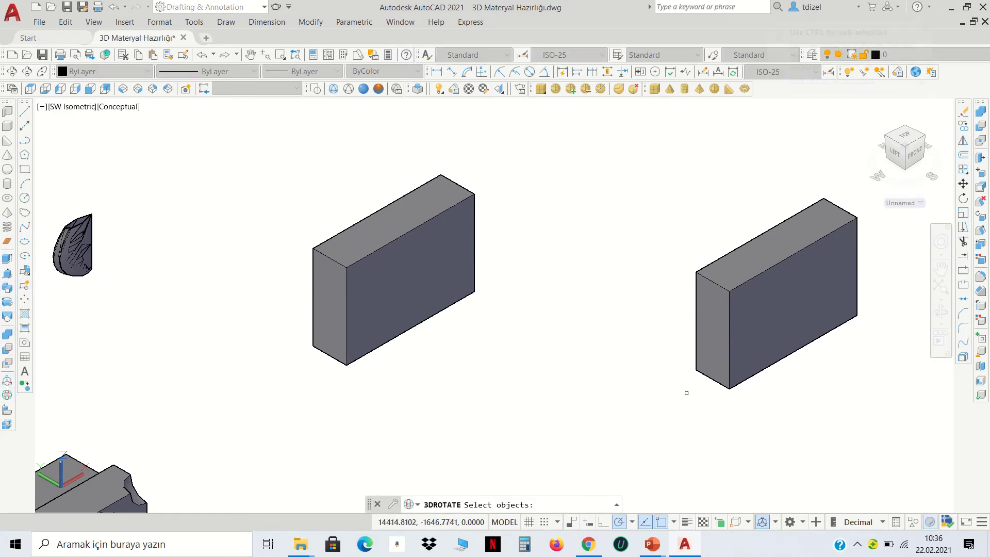
pyautogui.click(707, 348)
pyautogui.press('Return')
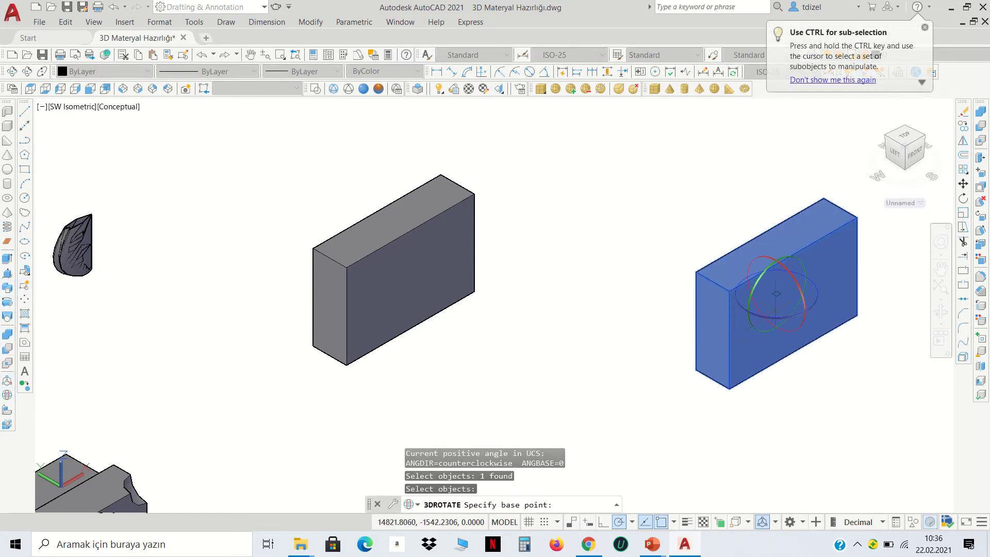
pyautogui.click(776, 293)
pyautogui.click(815, 305)
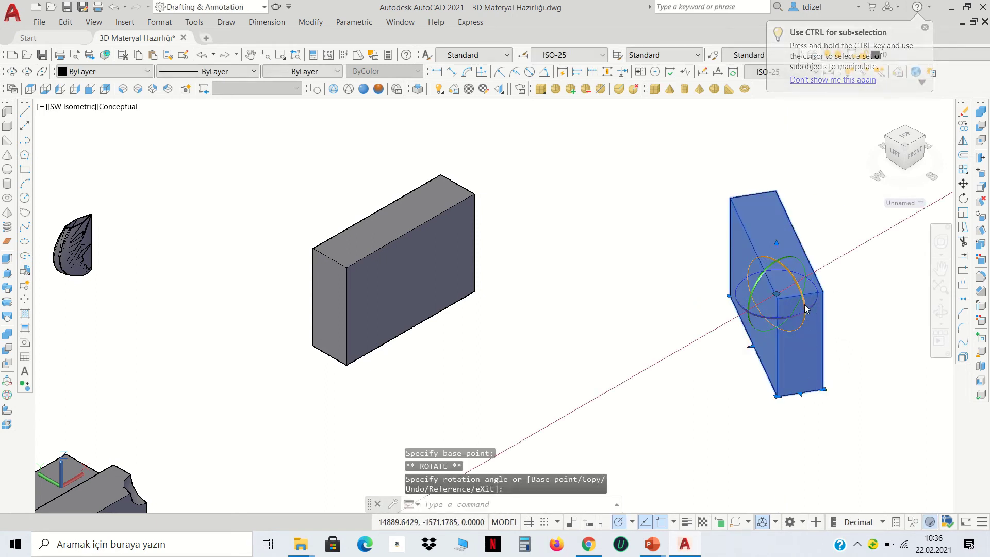
pyautogui.click(797, 289)
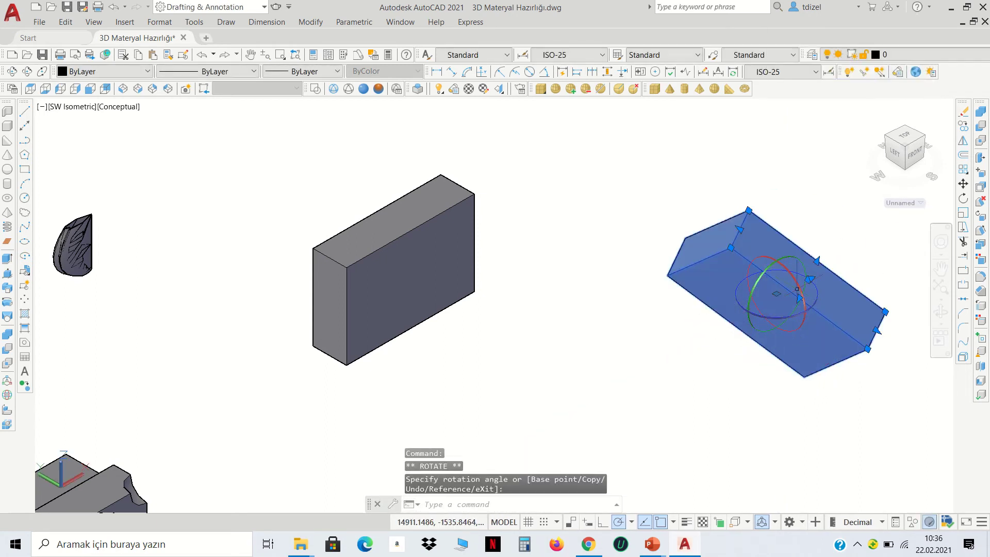
pyautogui.click(764, 283)
pyautogui.click(791, 237)
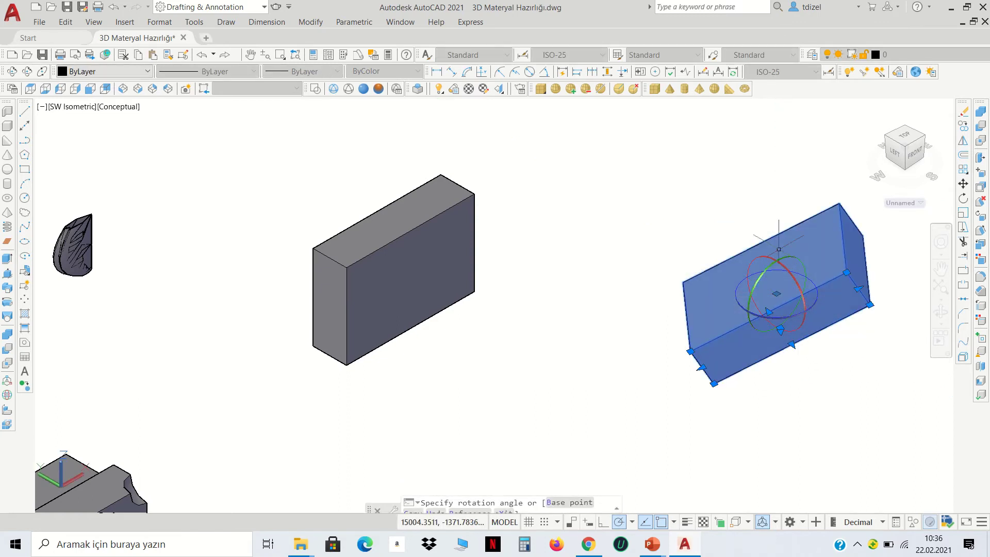
pyautogui.press('Escape')
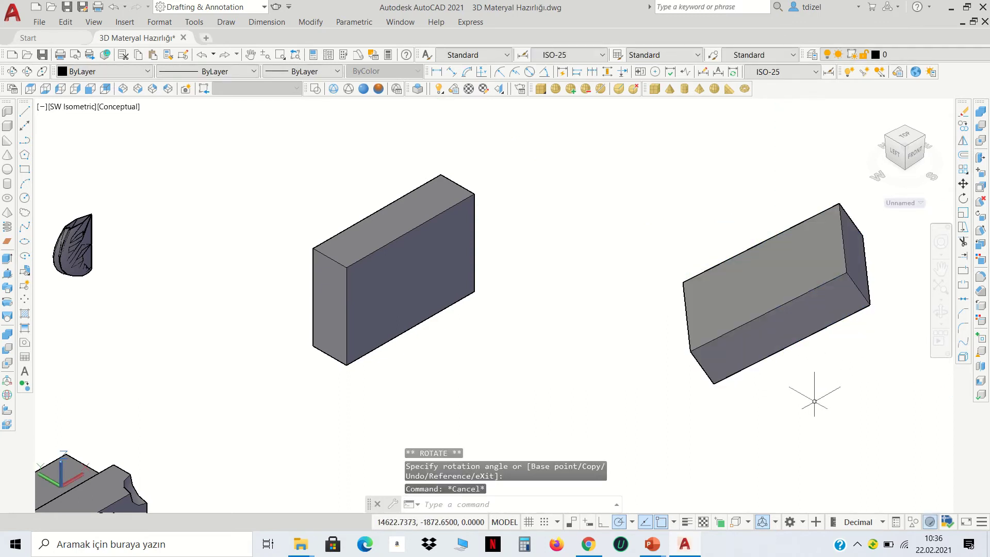
pyautogui.moveTo(814, 399); pyautogui.dragTo(772, 429, button='middle')
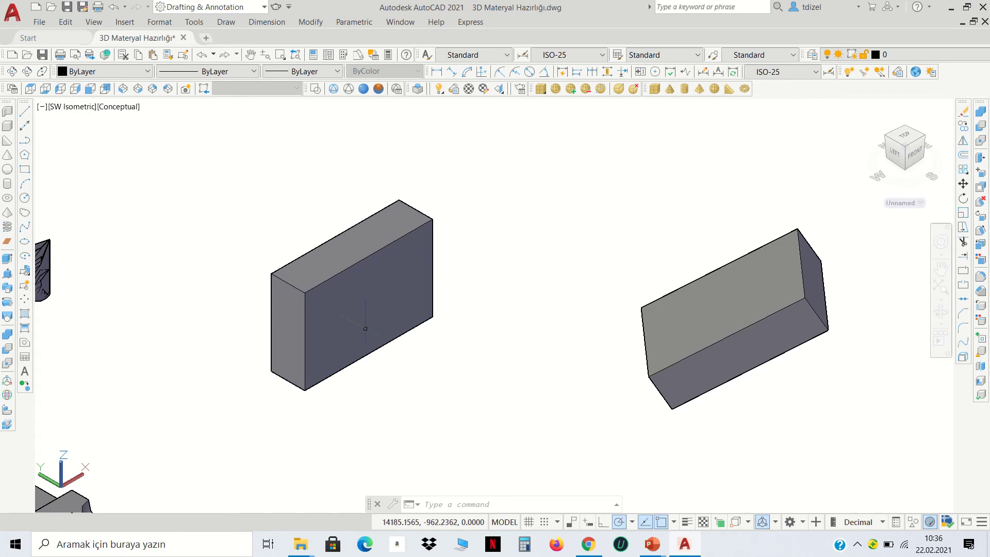
# 3D-align the right box onto three corners of the left box, then undo the alignment
pyautogui.click(7, 413)
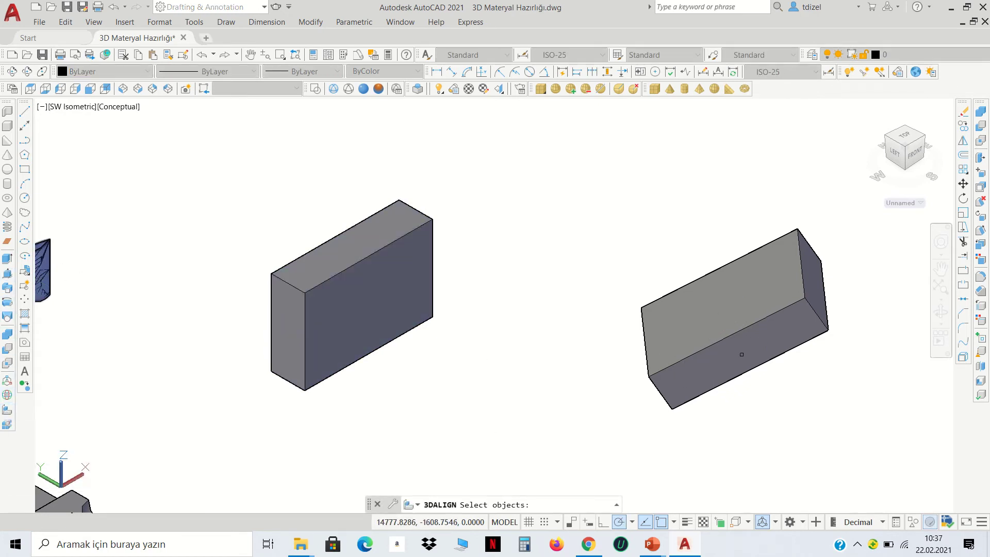
pyautogui.click(748, 325)
pyautogui.press('Return')
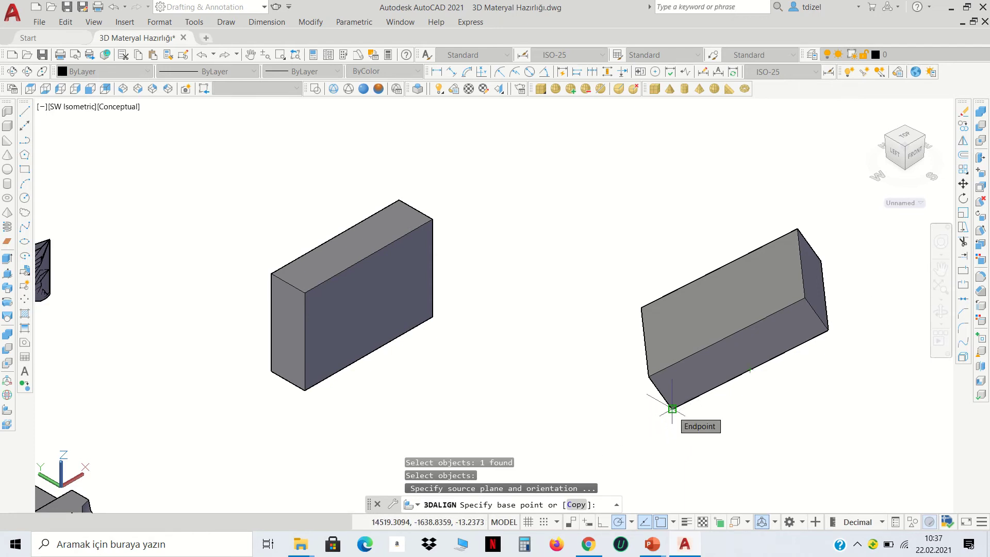
pyautogui.click(672, 409)
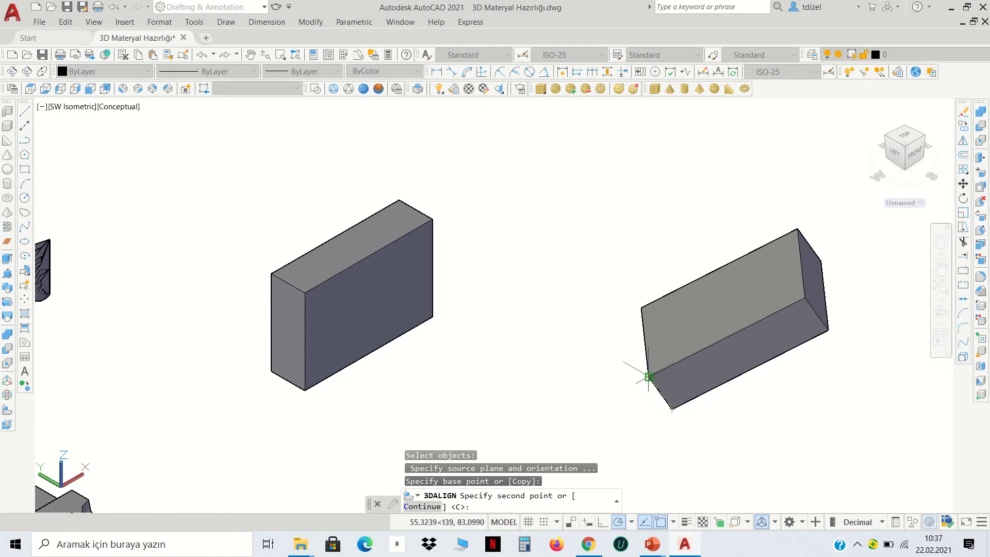
pyautogui.click(648, 377)
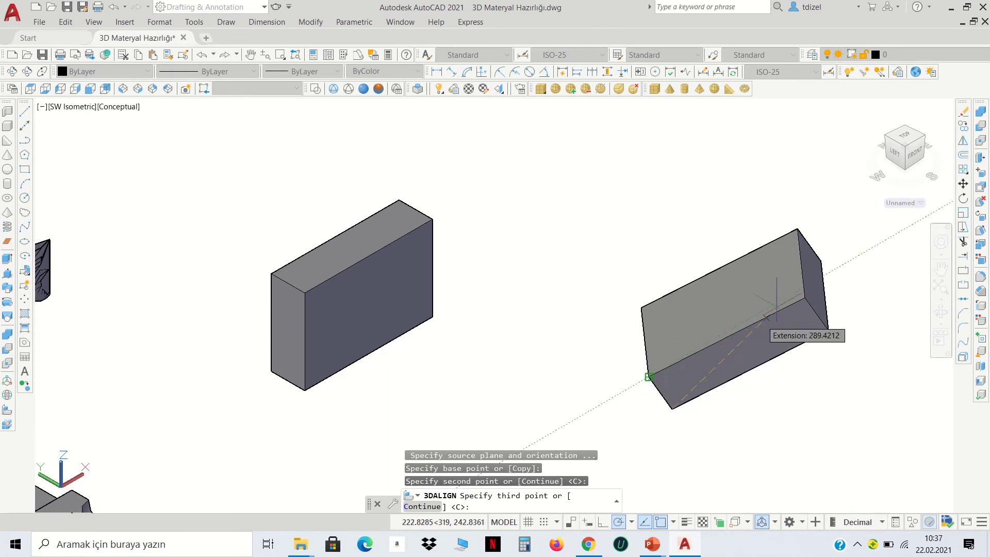
pyautogui.click(804, 297)
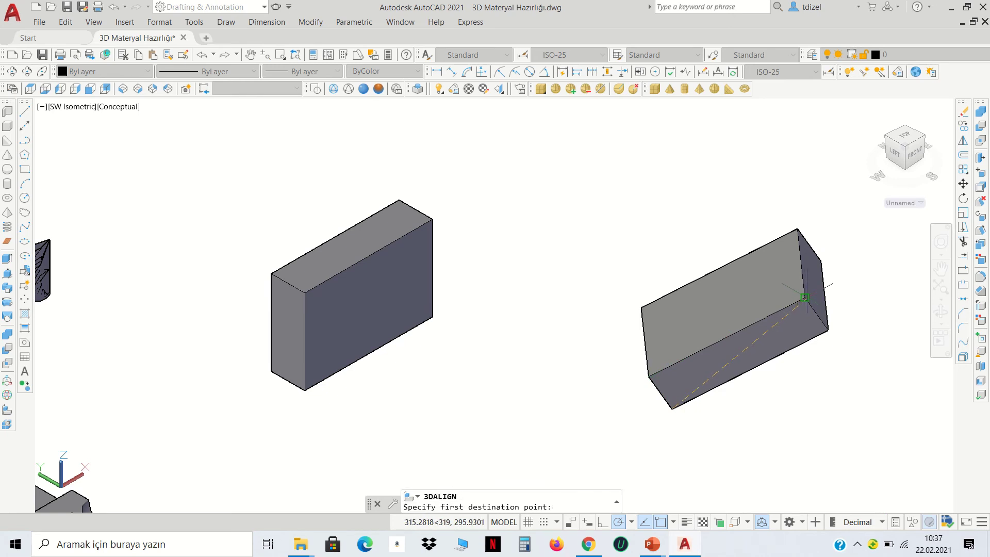
pyautogui.click(432, 316)
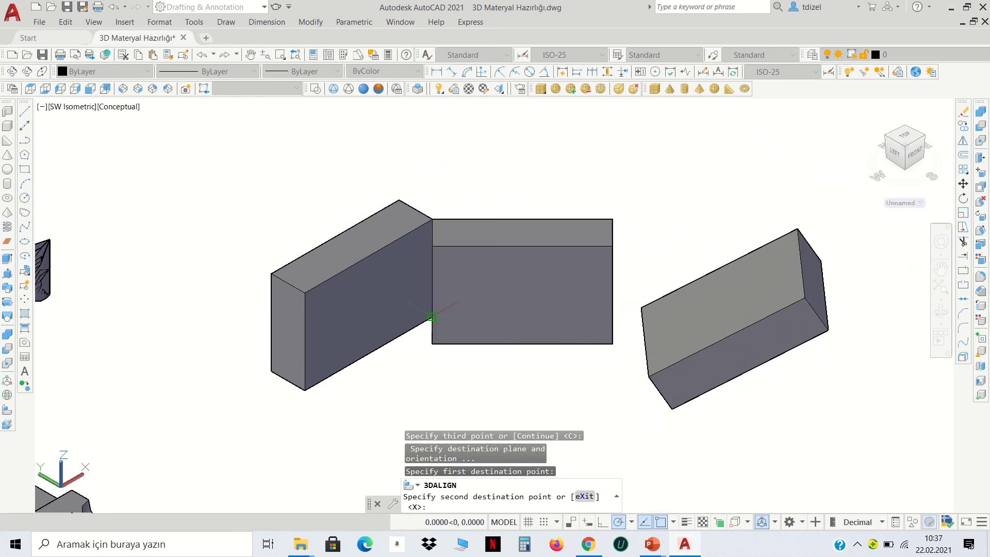
pyautogui.click(432, 219)
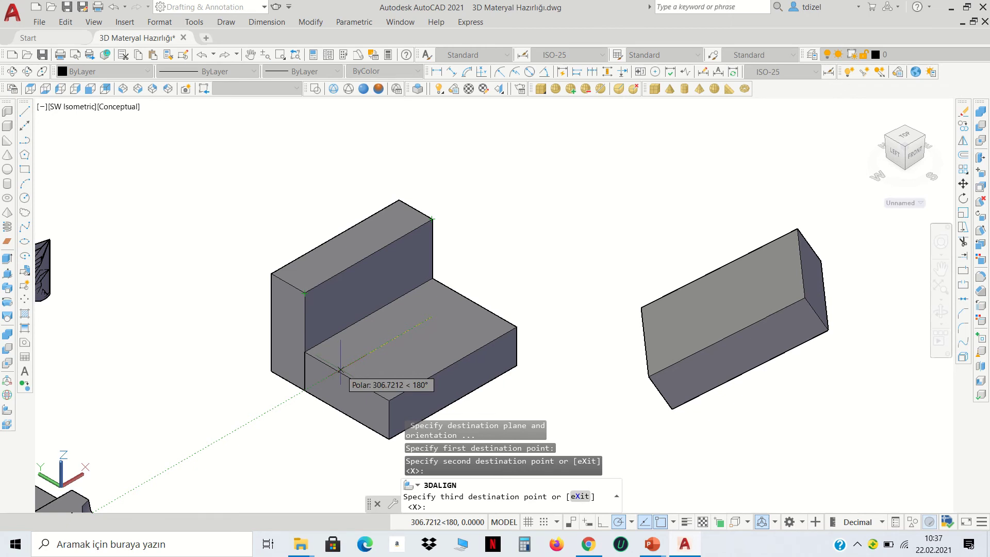
pyautogui.click(337, 372)
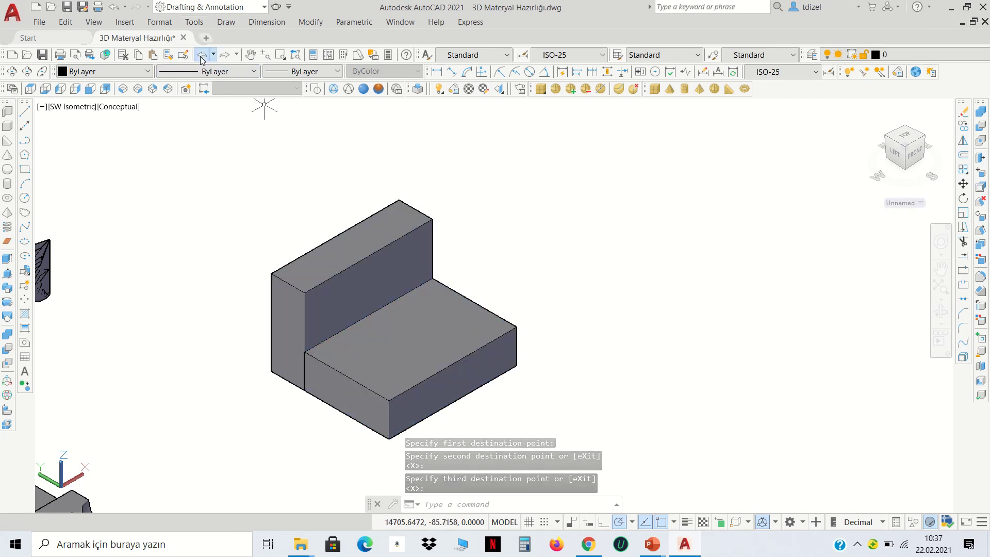
pyautogui.hotkey('ctrl', 'z')
# Toggle the visual style from 2D Wireframe to Conceptual and back to 2D Wireframe
pyautogui.click(313, 89)
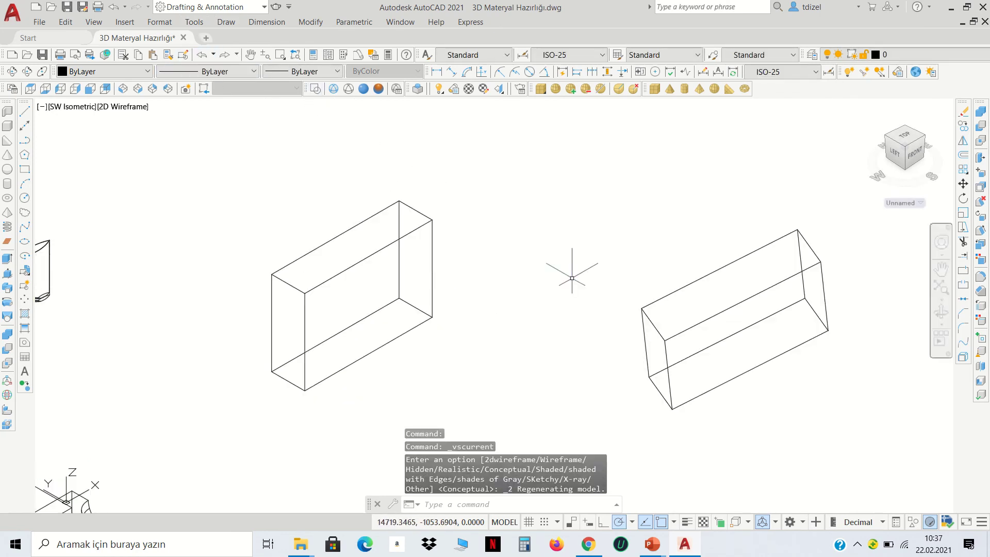
pyautogui.click(379, 90)
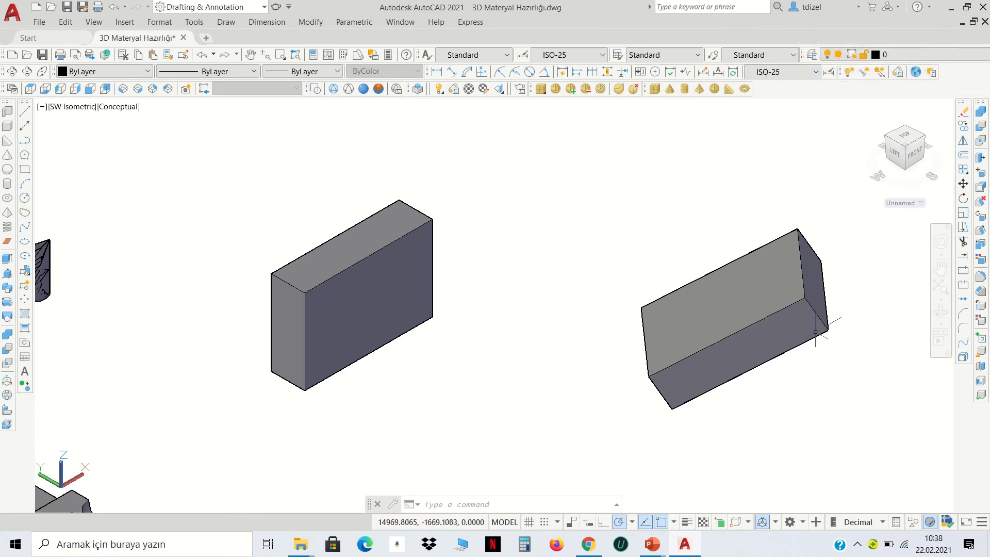
pyautogui.click(315, 89)
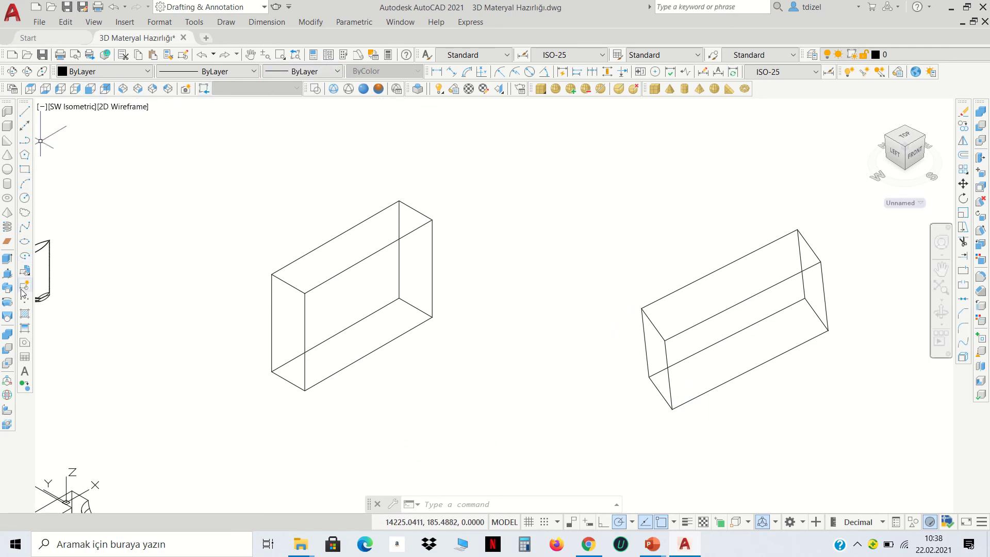
# 3D-align the tilted right box to the upright box, matching three corner endpoints to three
pyautogui.click(8, 410)
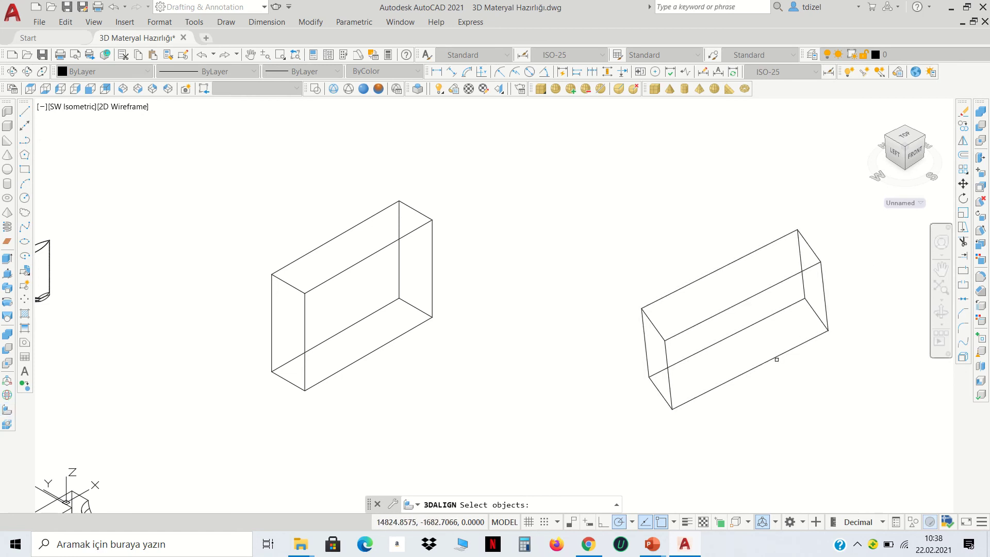
pyautogui.click(764, 363)
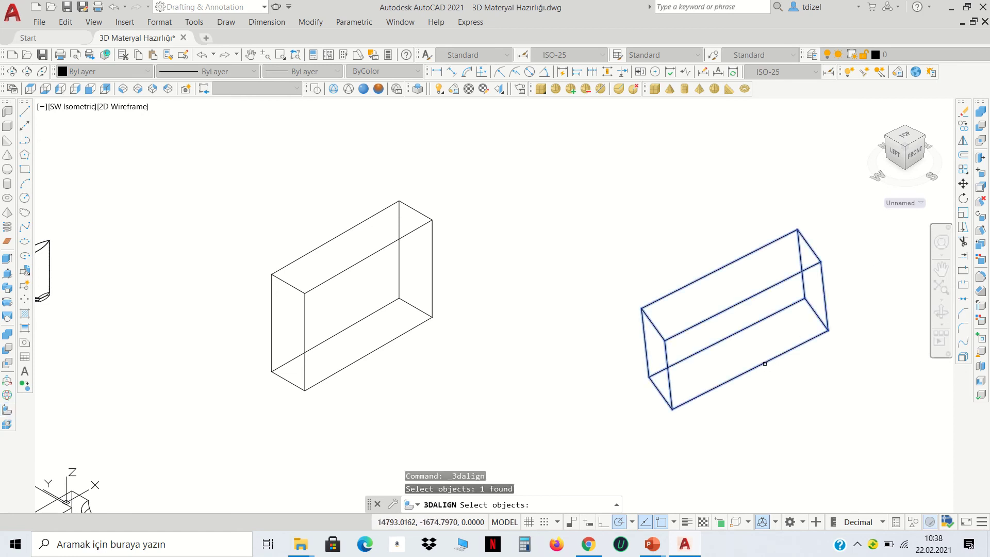
pyautogui.press('Return')
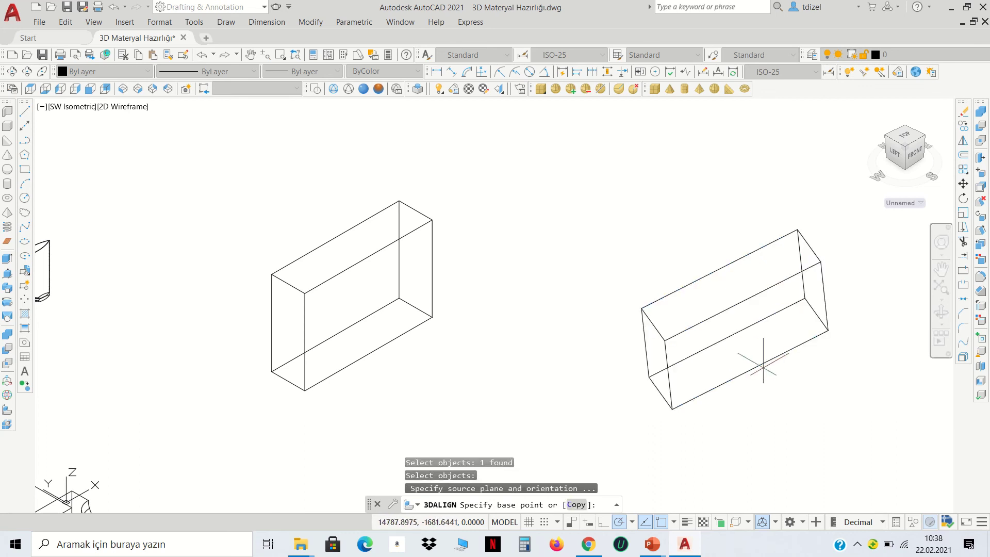
pyautogui.click(672, 409)
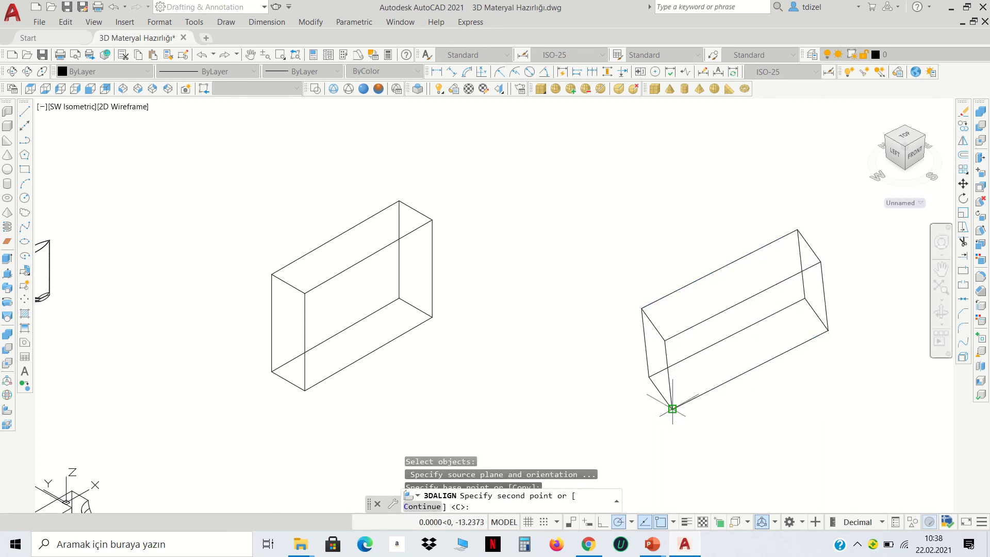
pyautogui.click(649, 377)
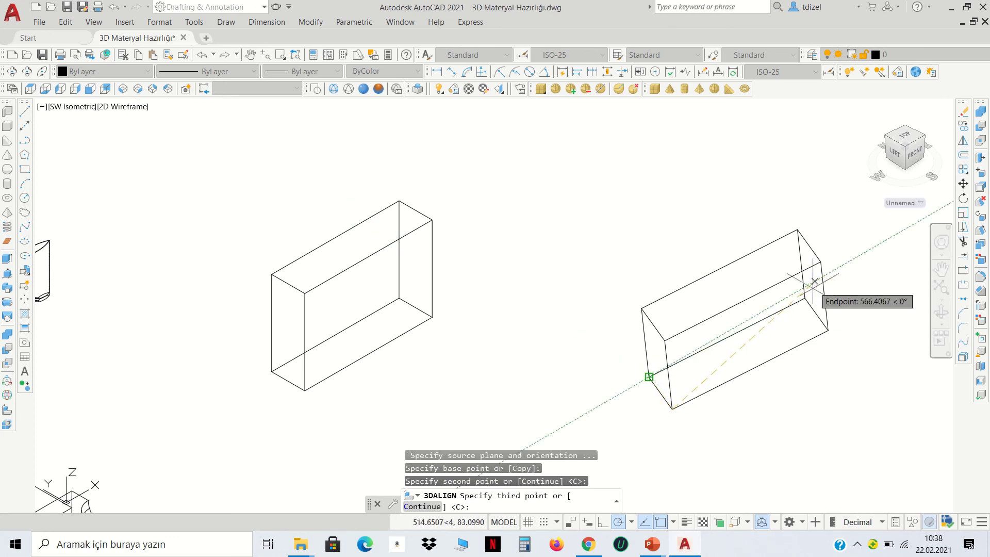
pyautogui.click(805, 298)
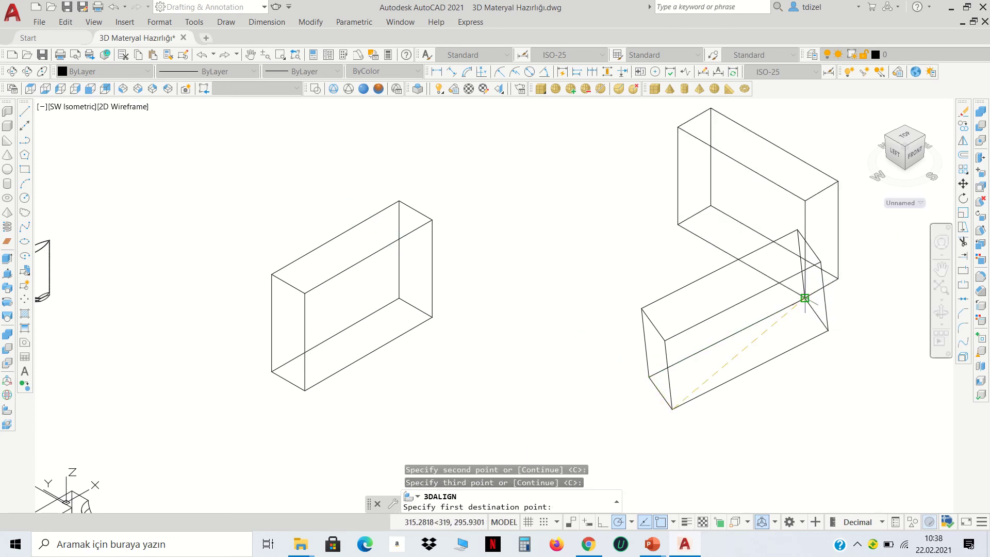
pyautogui.click(432, 316)
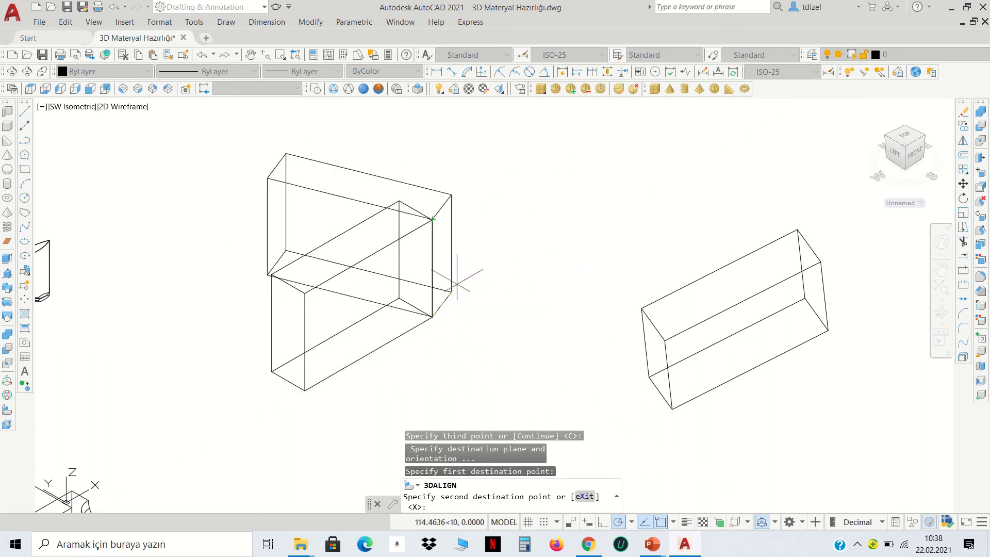
pyautogui.click(433, 219)
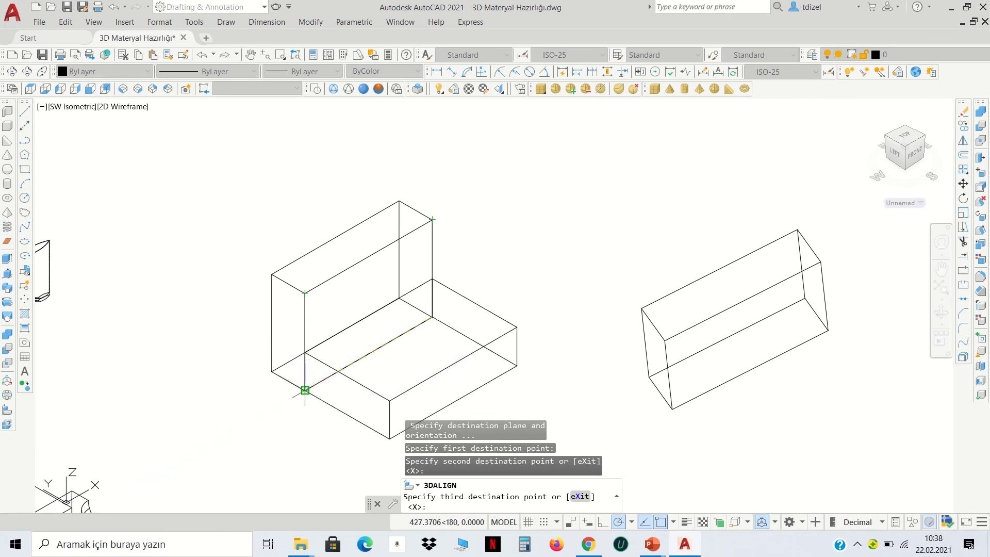
pyautogui.click(305, 391)
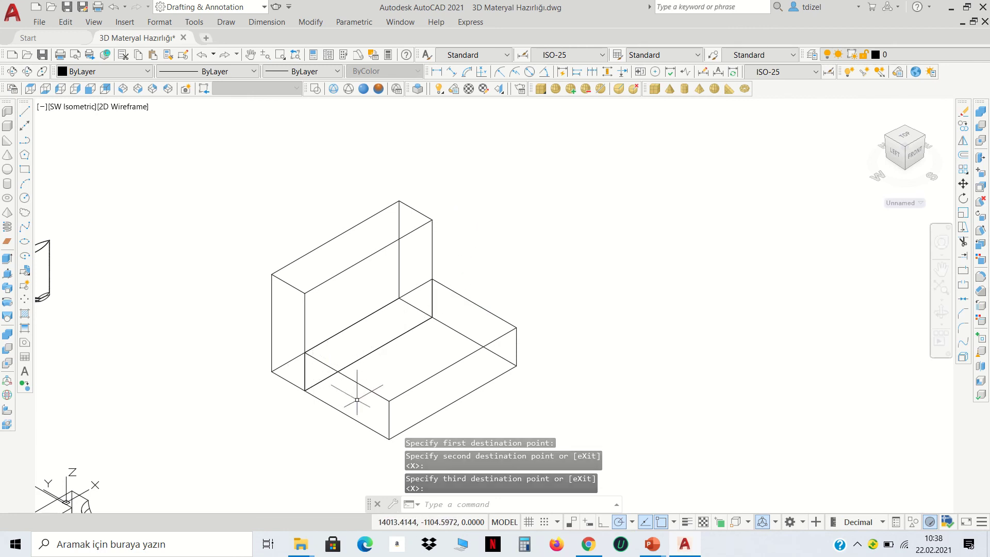
# Shade the L-shaped block in Conceptual style and centre it in the view
pyautogui.click(380, 88)
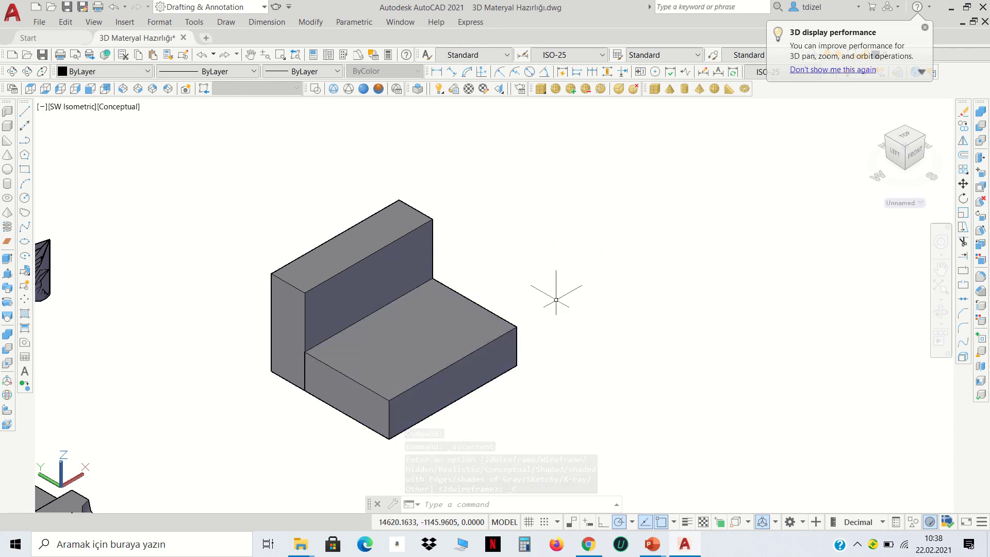
pyautogui.scroll(-2, 603, 281)
pyautogui.scroll(2, 528, 284)
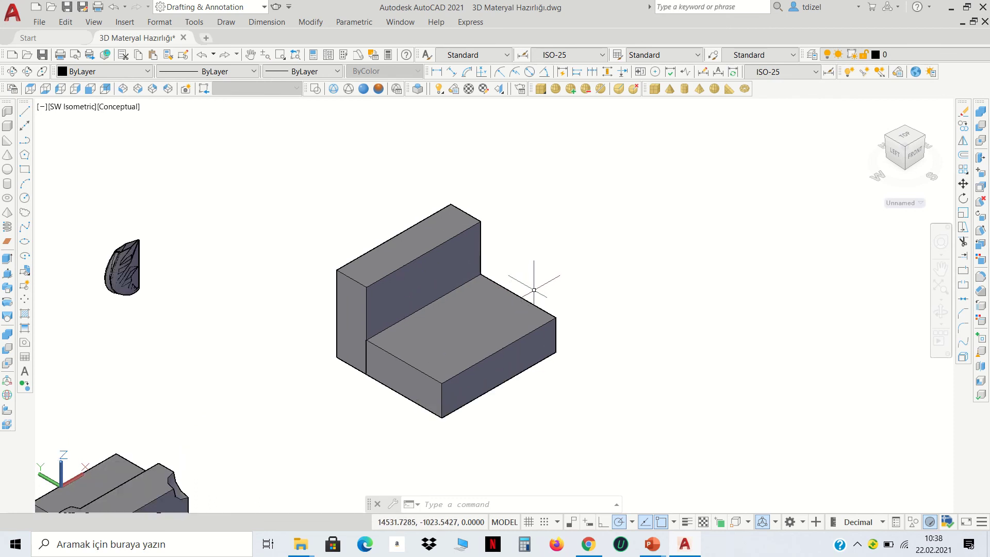
pyautogui.moveTo(570, 294); pyautogui.dragTo(522, 316, button='middle')
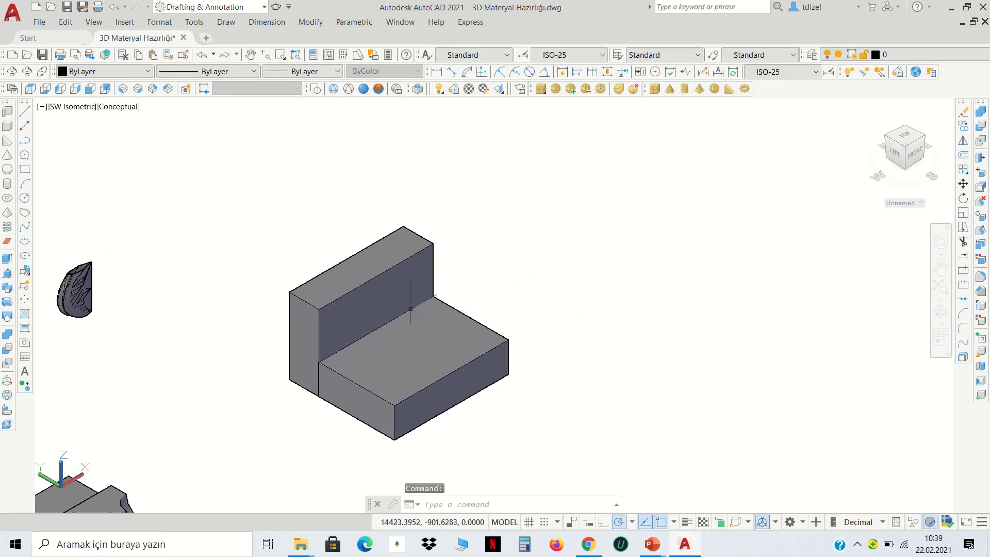